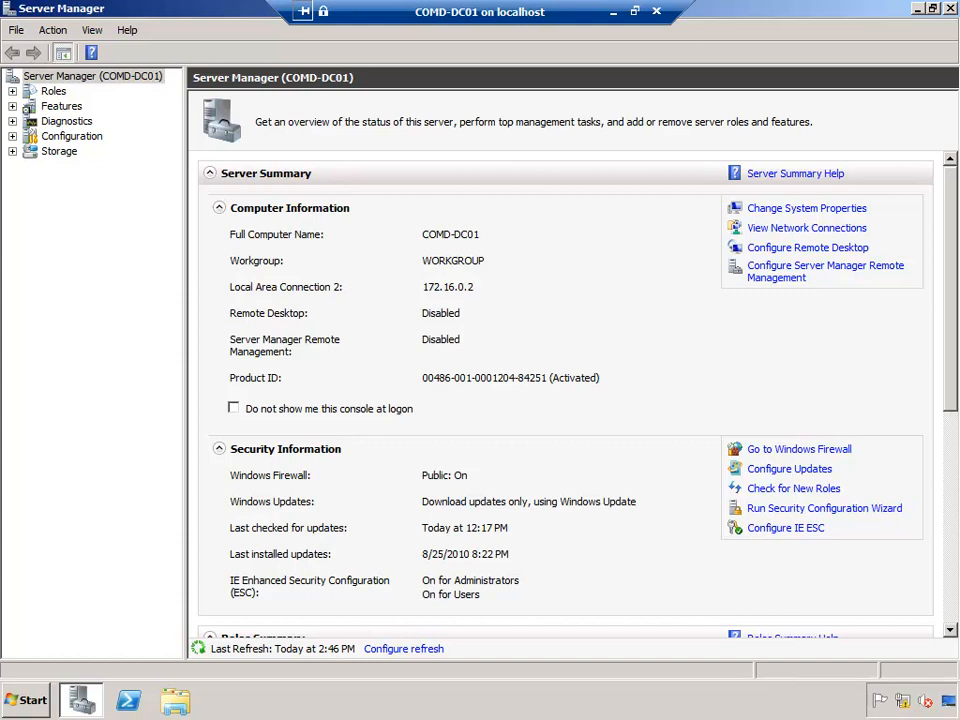
{"action": "left_click", "coordinate": [48, 92]}
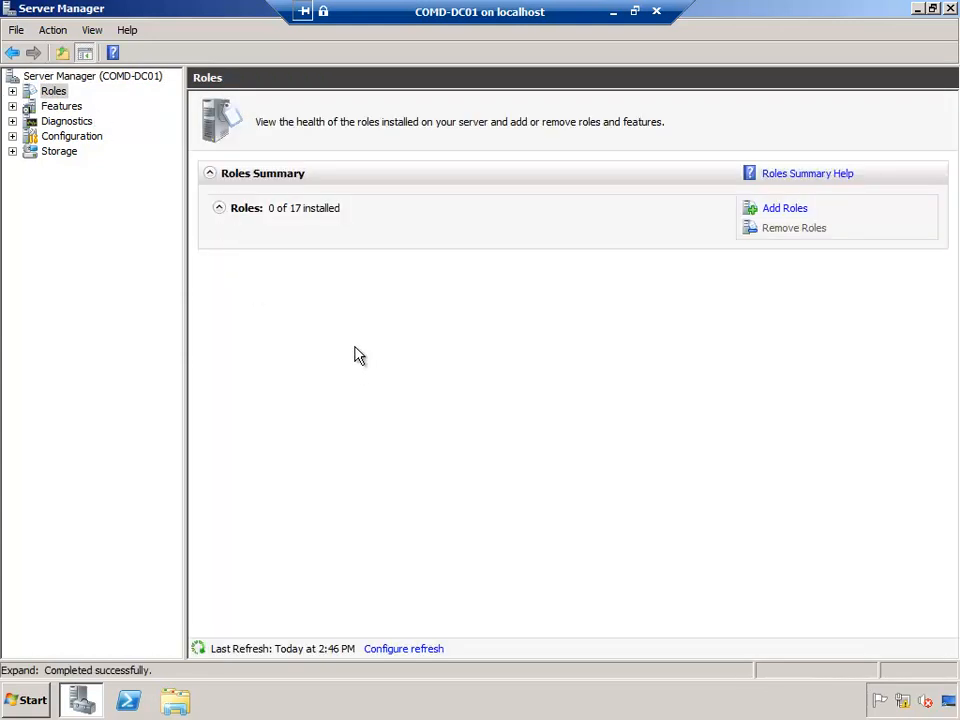
{"action": "left_click", "coordinate": [783, 209]}
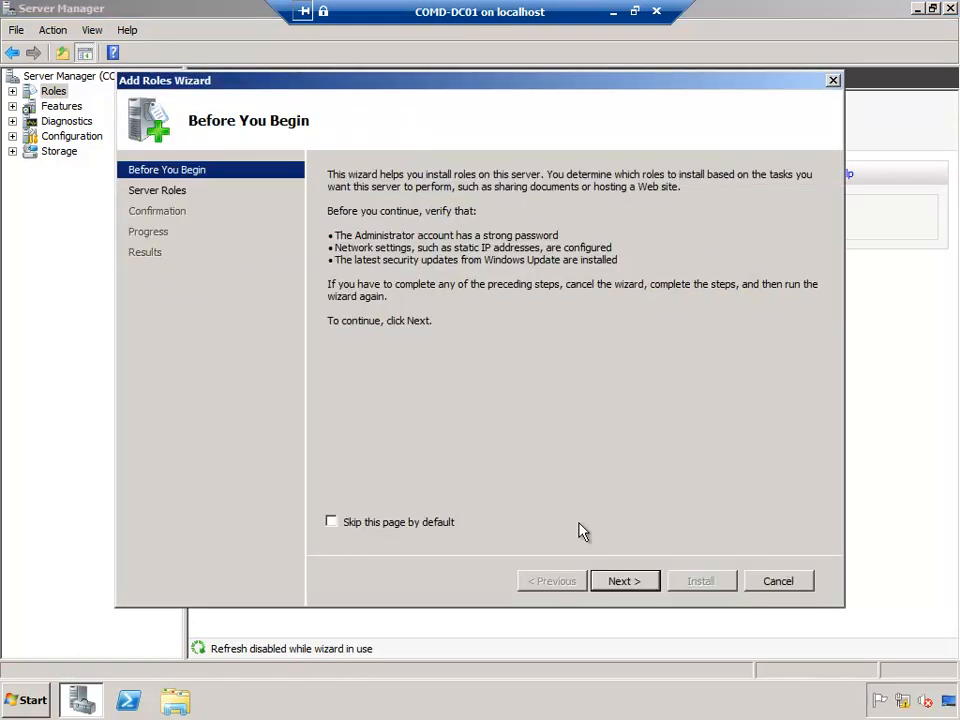
{"action": "left_click", "coordinate": [632, 585]}
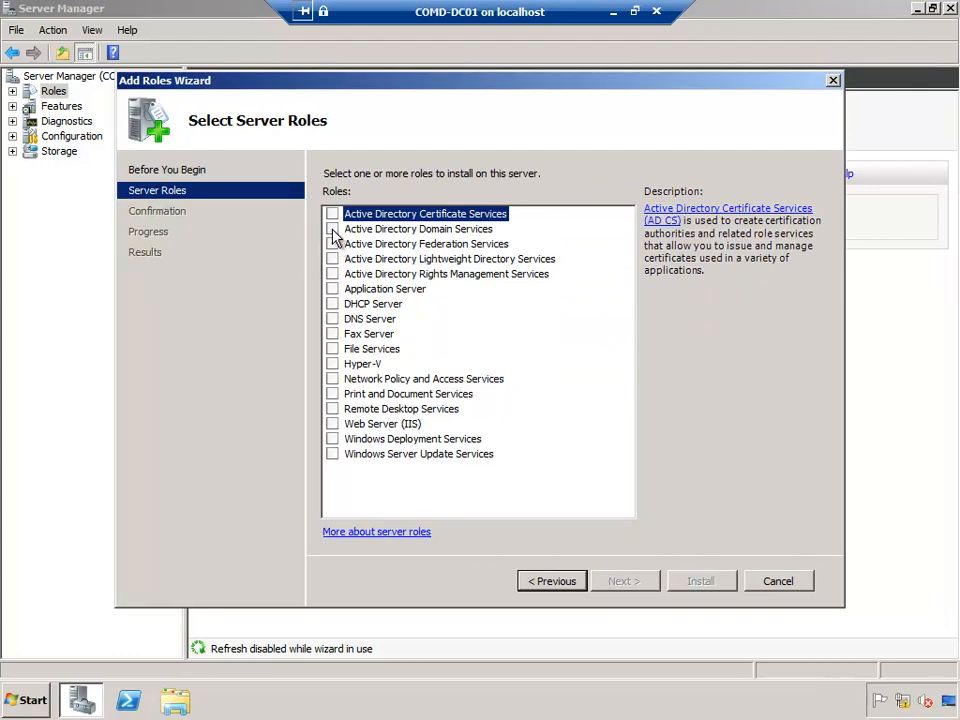
{"action": "left_click", "coordinate": [332, 229]}
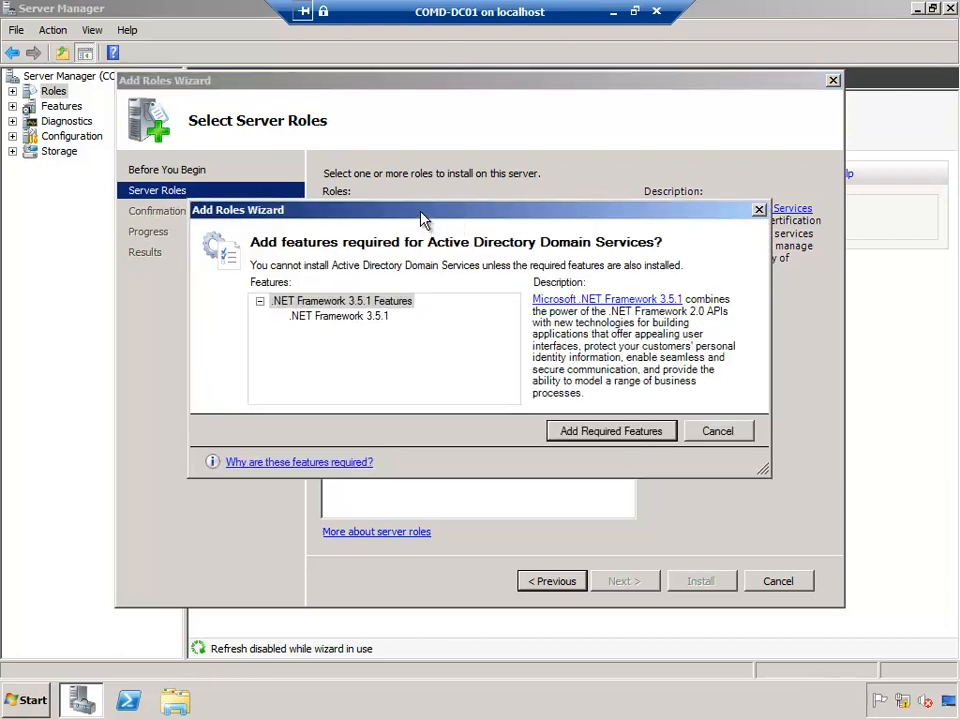
{"action": "left_click_drag", "start_coordinate": [426, 214], "coordinate": [419, 292]}
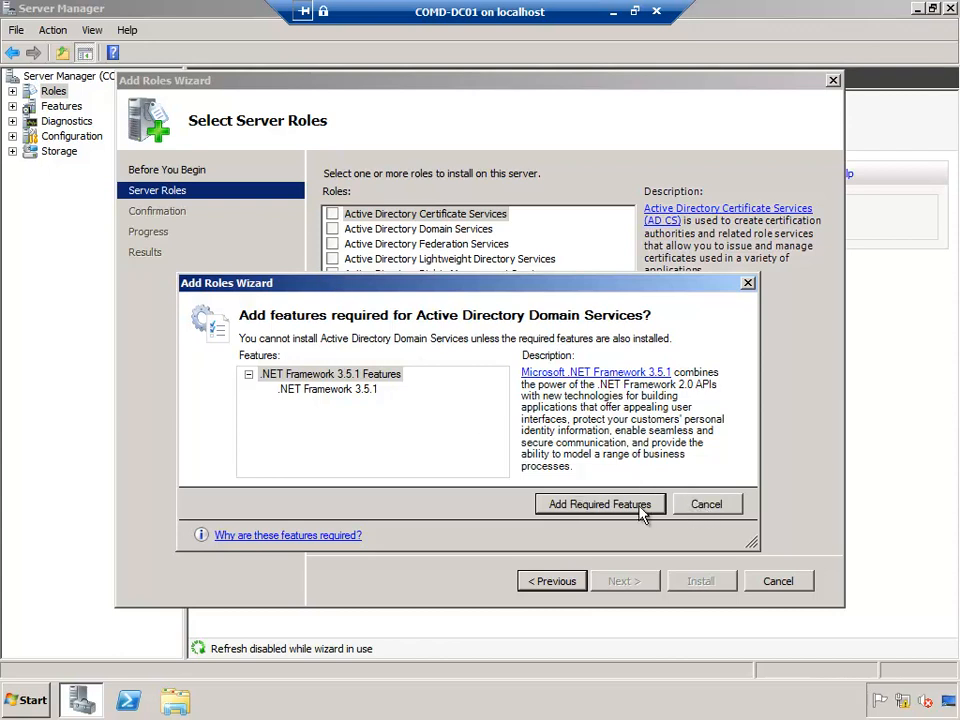
{"action": "left_click", "coordinate": [585, 507]}
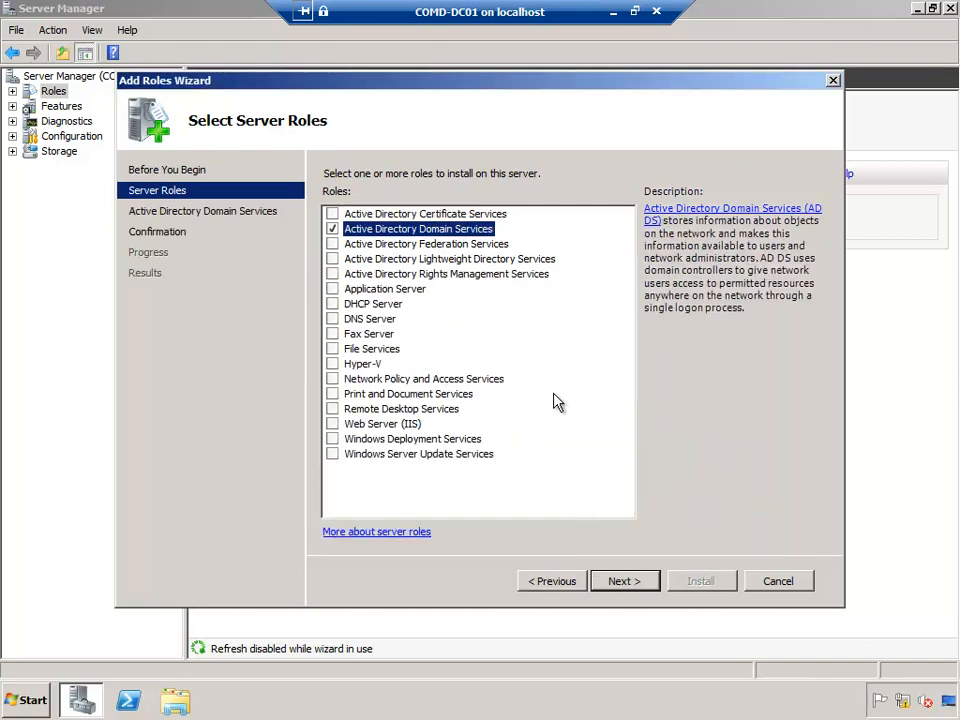
{"action": "left_click", "coordinate": [619, 583]}
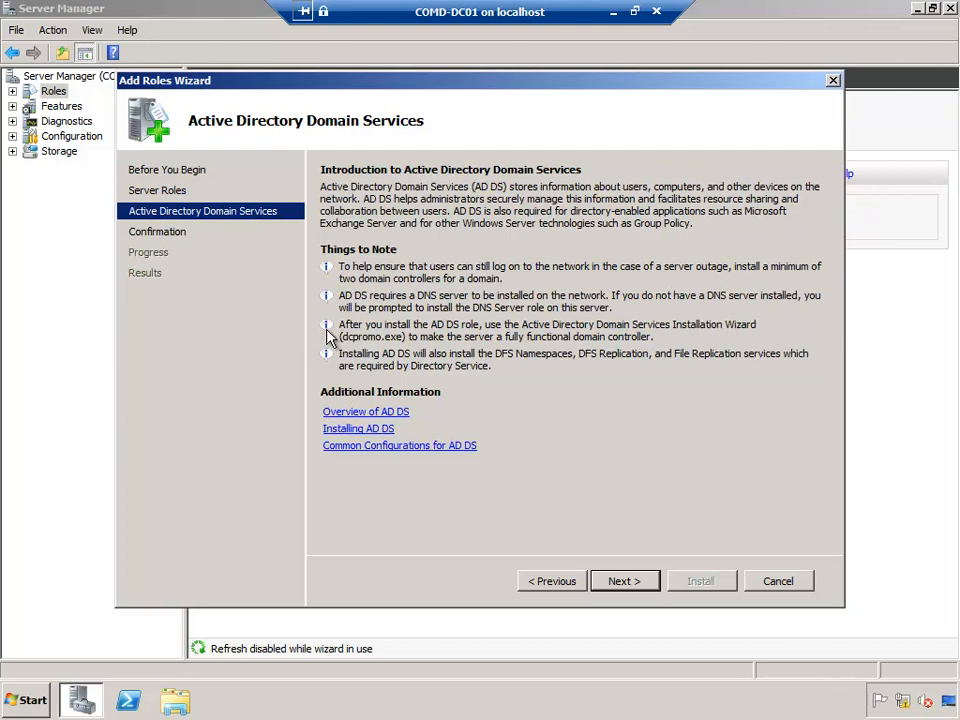
{"action": "left_click", "coordinate": [778, 583]}
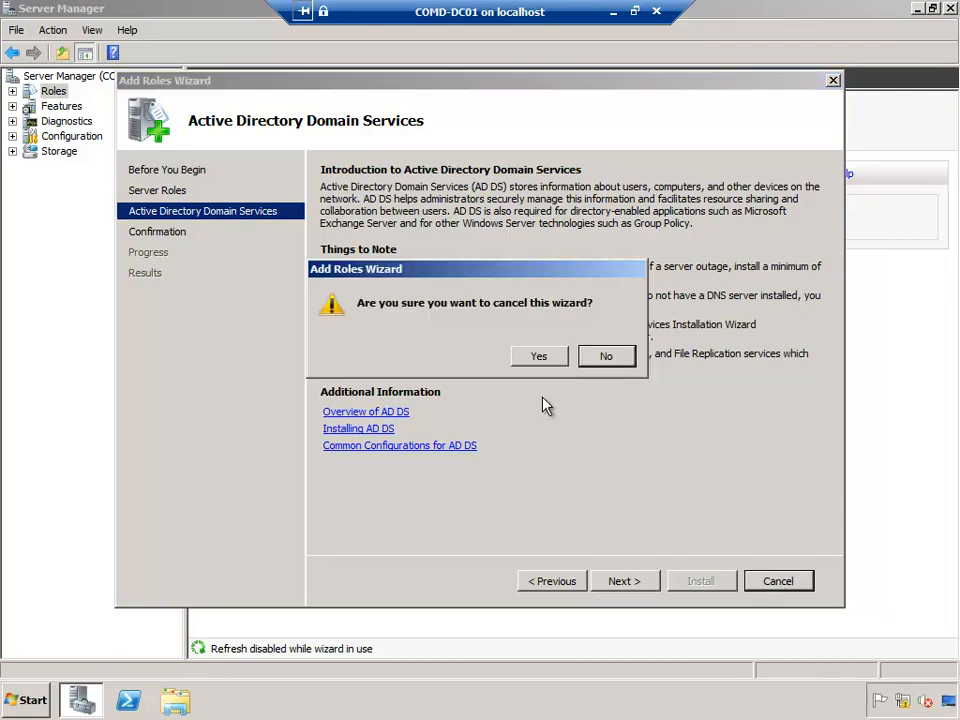
{"action": "left_click", "coordinate": [541, 362]}
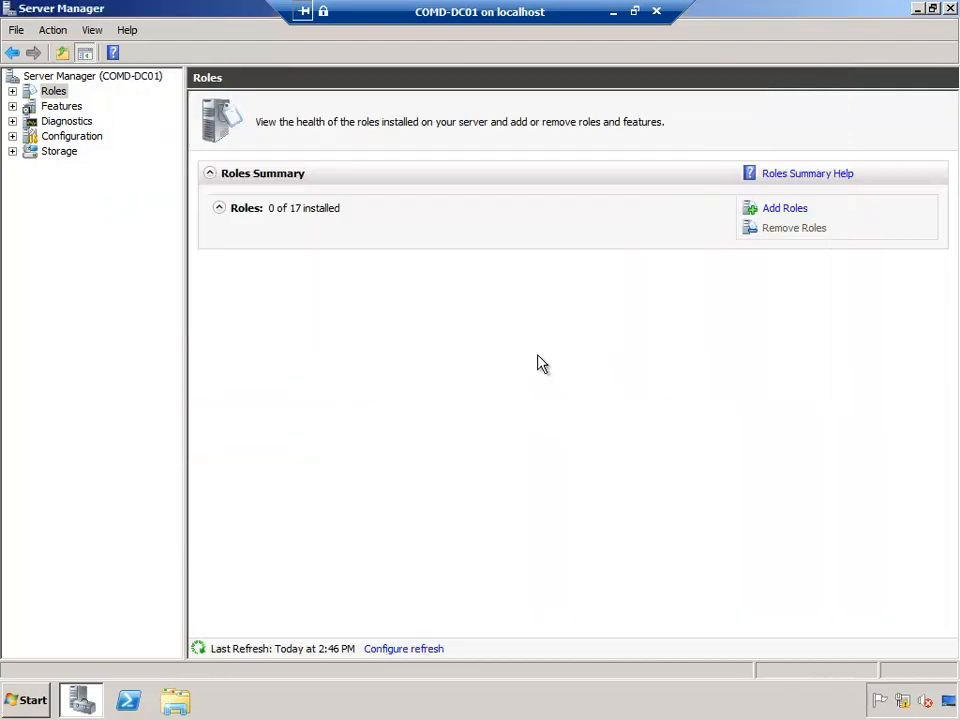
Run dcpromo to start the Active Directory Domain Services Installation Wizard
{"action": "left_click", "coordinate": [27, 700]}
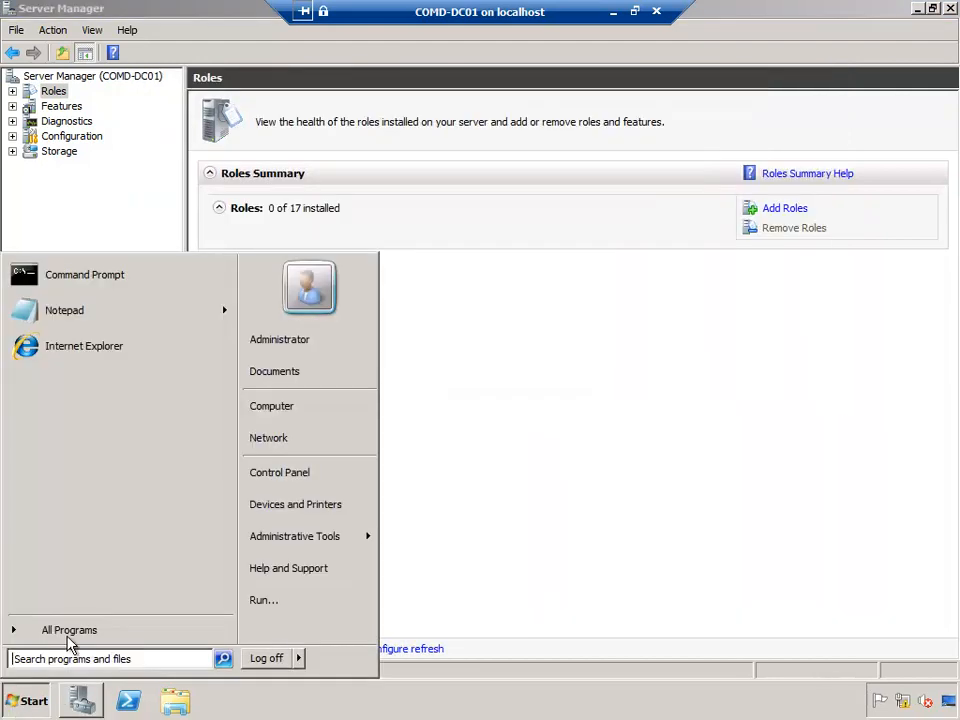
{"action": "left_click", "coordinate": [292, 604]}
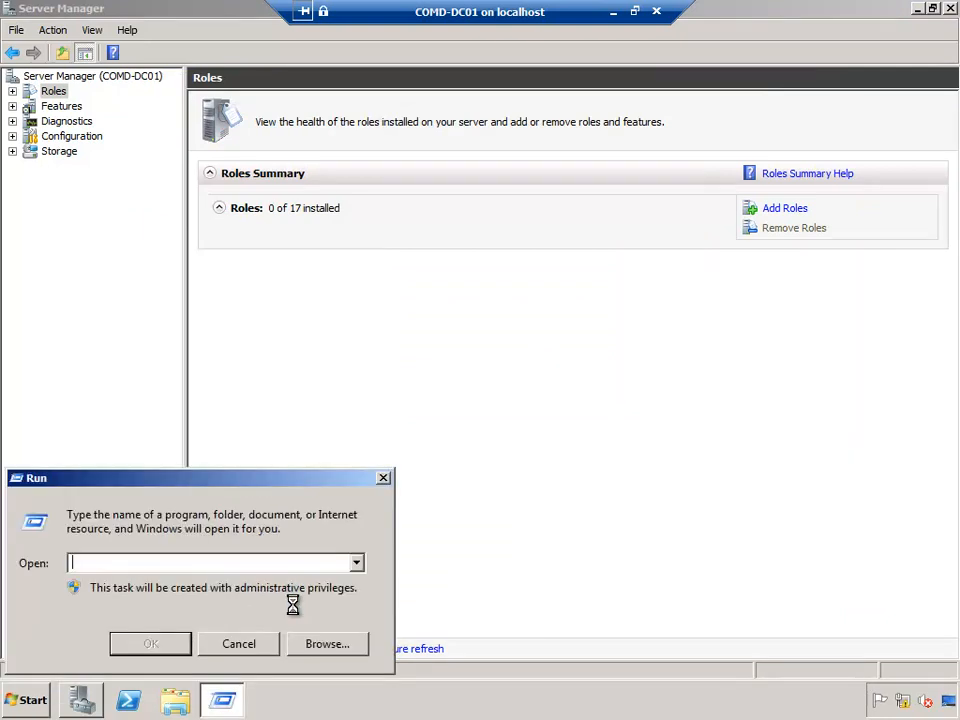
{"action": "type", "text": "dcpromo"}
{"action": "key", "text": "Return"}
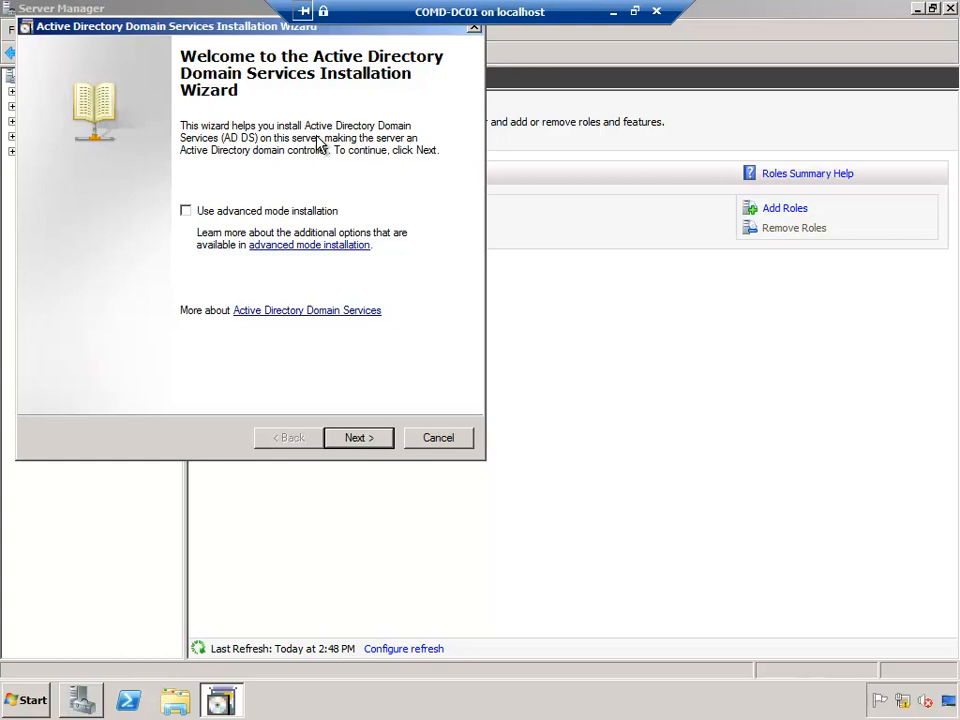
Enable advanced mode installation and choose to create a new domain in a new forest
{"action": "left_click", "coordinate": [186, 215]}
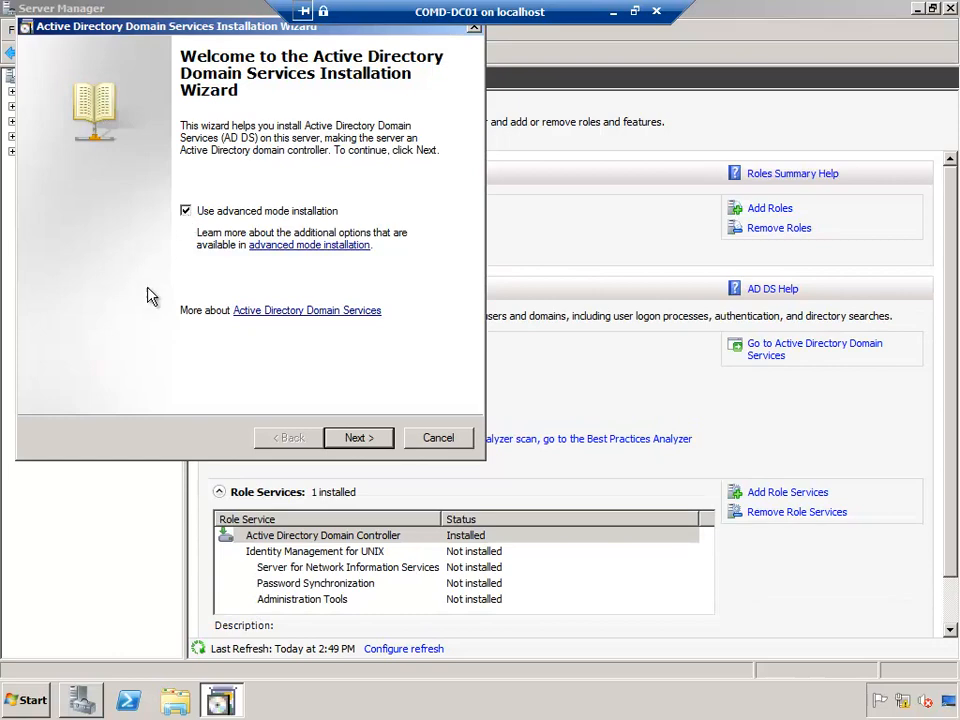
{"action": "left_click", "coordinate": [369, 439]}
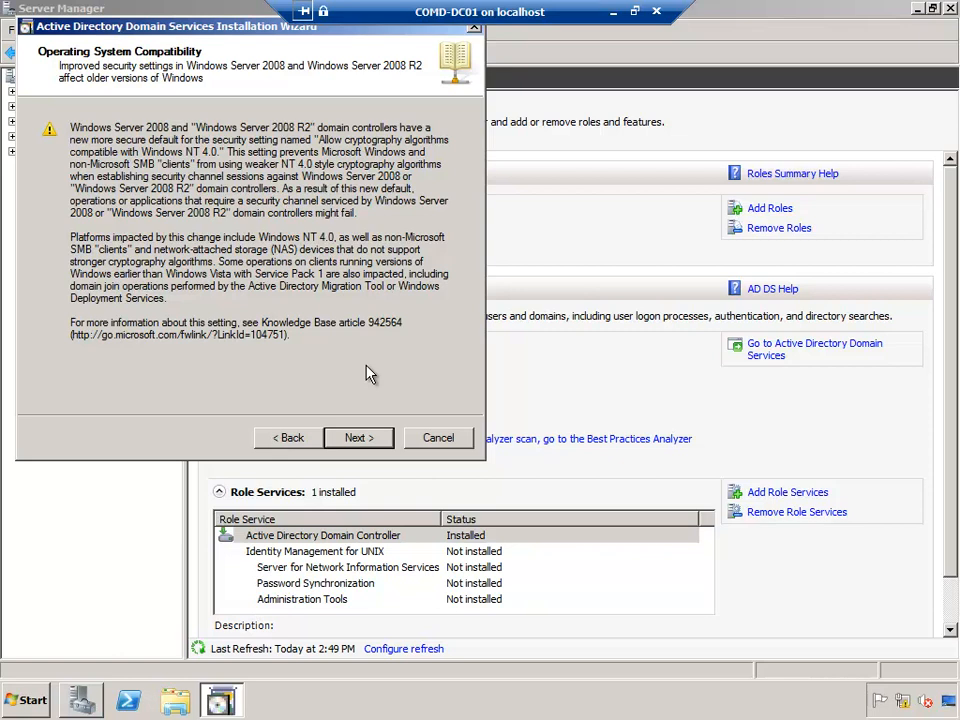
{"action": "left_click_drag", "start_coordinate": [93, 335], "coordinate": [287, 338]}
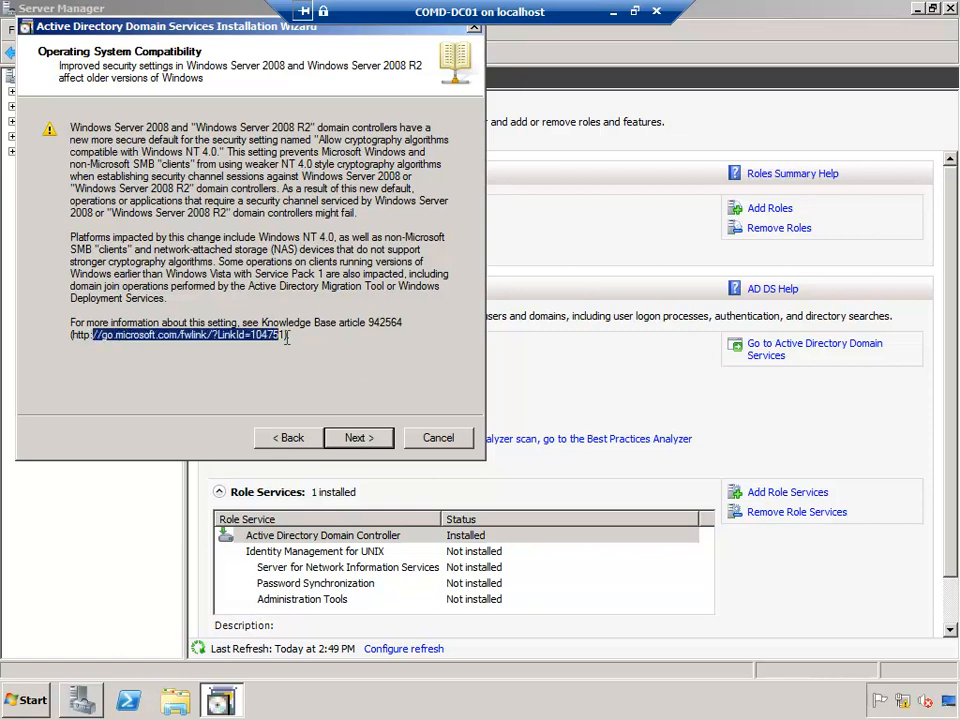
{"action": "left_click", "coordinate": [332, 404]}
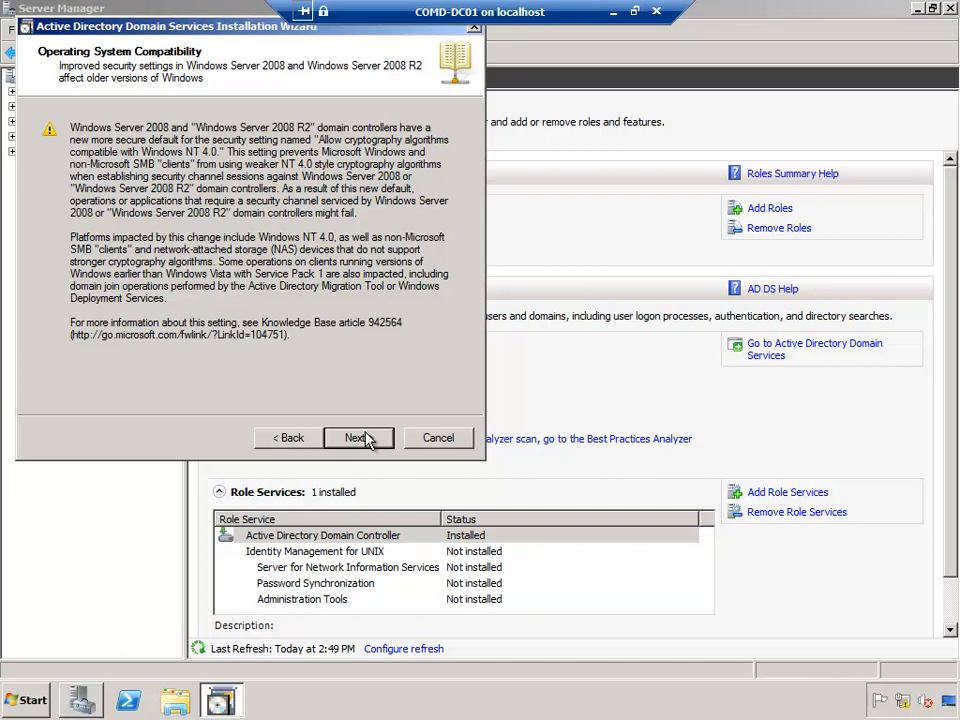
{"action": "left_click", "coordinate": [362, 438]}
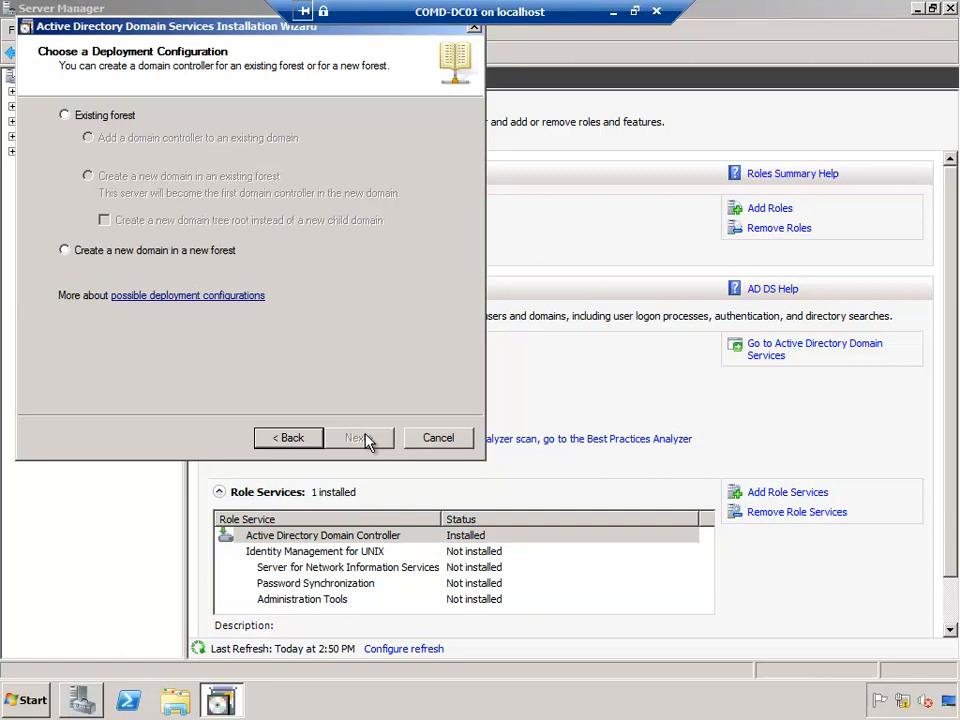
{"action": "left_click", "coordinate": [65, 251]}
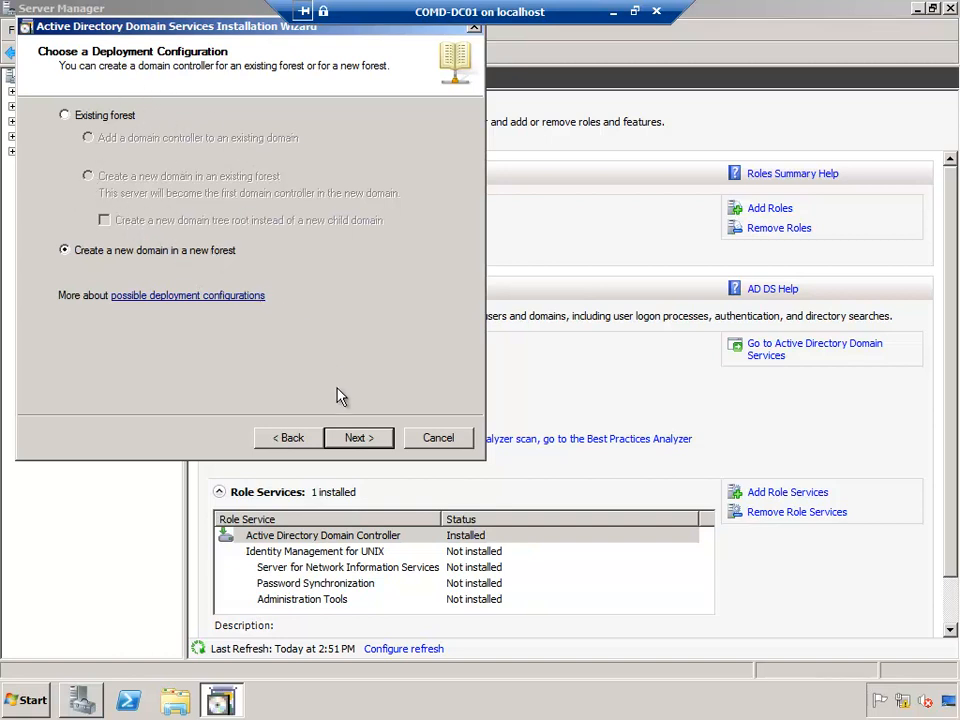
{"action": "left_click", "coordinate": [358, 438]}
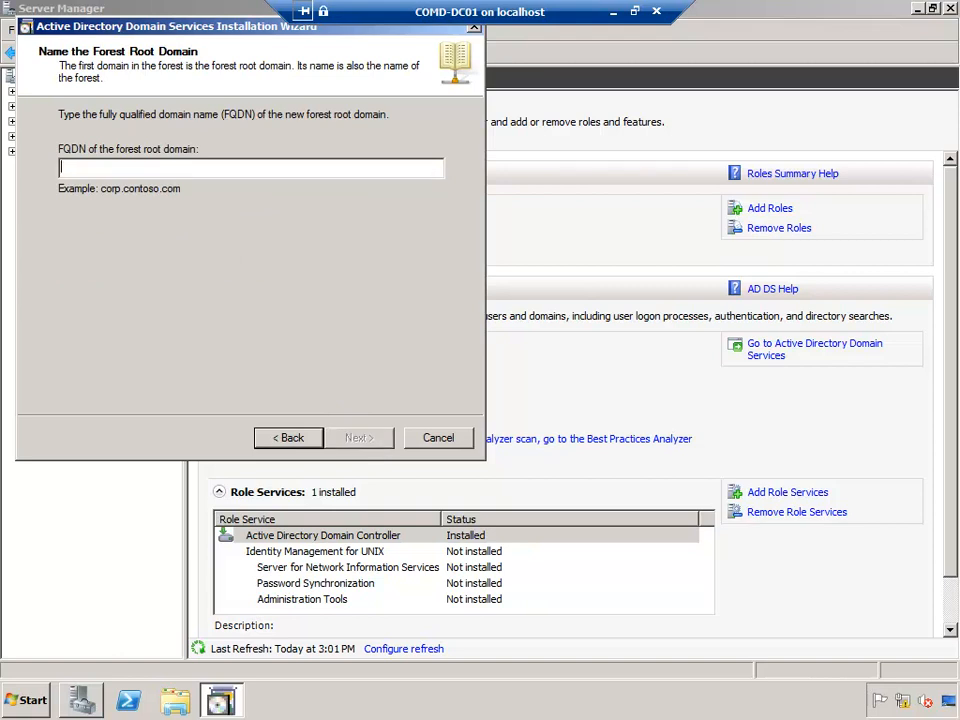
Name the forest root domain lan.labdominio.com and set its NetBIOS name to LABDOMINIO
{"action": "type", "text": "la"}
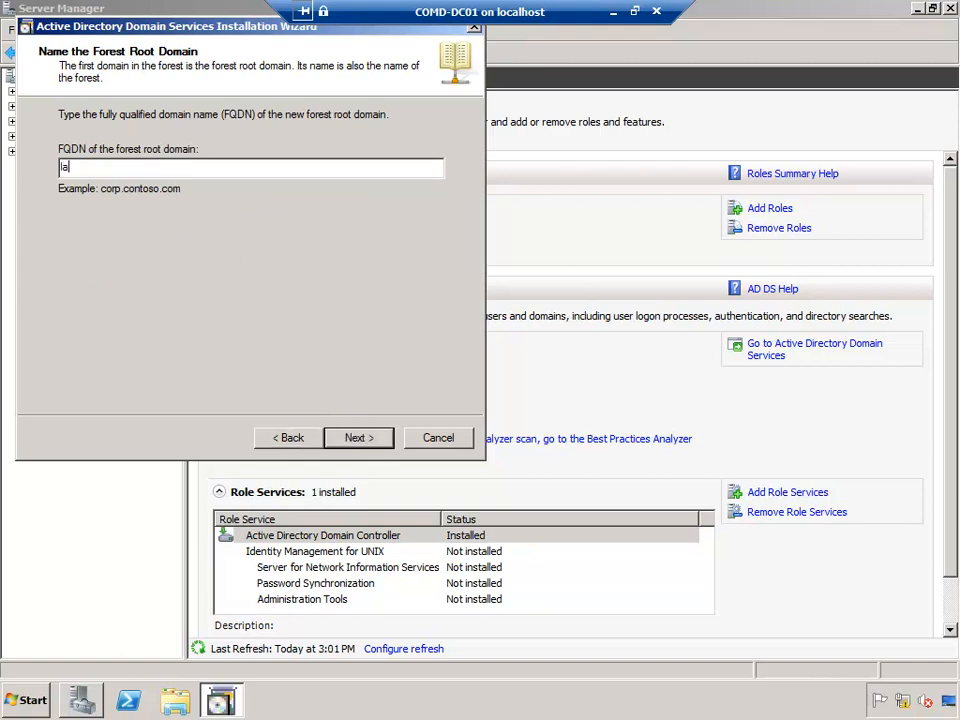
{"action": "type", "text": "n.labdominio.com"}
{"action": "key", "text": "shift+Left"}
{"action": "key", "text": "shift+Left"}
{"action": "key", "text": "shift+Left"}
{"action": "key", "text": "shift+Left"}
{"action": "key", "text": "shift+Left"}
{"action": "key", "text": "shift+Left"}
{"action": "key", "text": "shift+Left"}
{"action": "key", "text": "shift+Left"}
{"action": "key", "text": "shift+Left"}
{"action": "key", "text": "shift+Left"}
{"action": "key", "text": "shift+Left"}
{"action": "key", "text": "shift+Left"}
{"action": "key", "text": "shift+Left"}
{"action": "key", "text": "shift+Left"}
{"action": "key", "text": "shift+Left"}
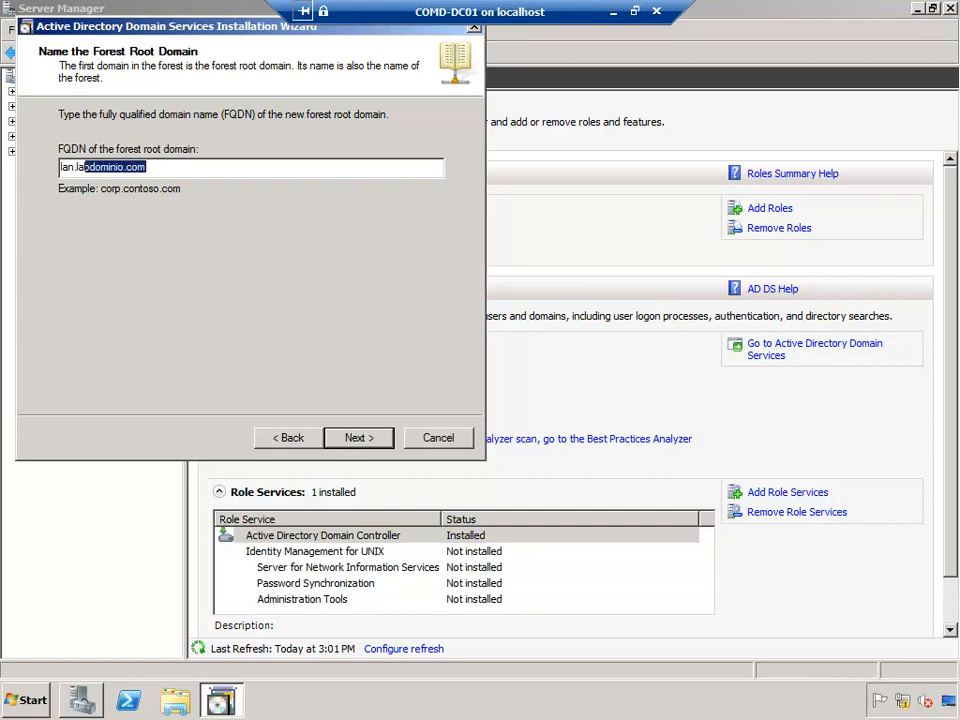
{"action": "key", "text": "shift+Right"}
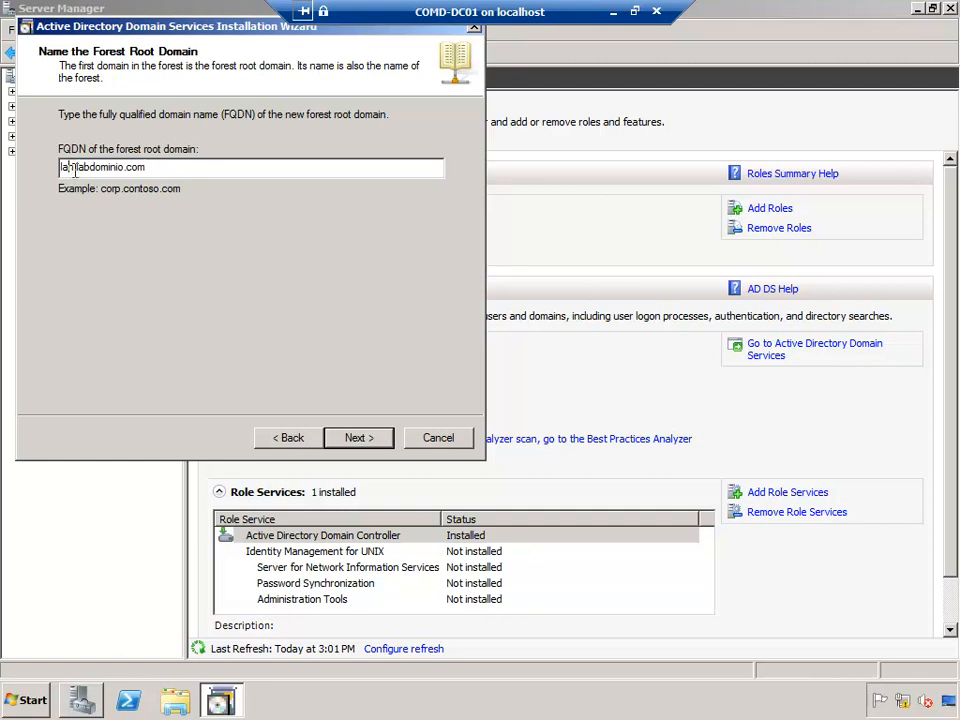
{"action": "left_click_drag", "start_coordinate": [75, 167], "coordinate": [48, 167]}
{"action": "left_click", "coordinate": [369, 447]}
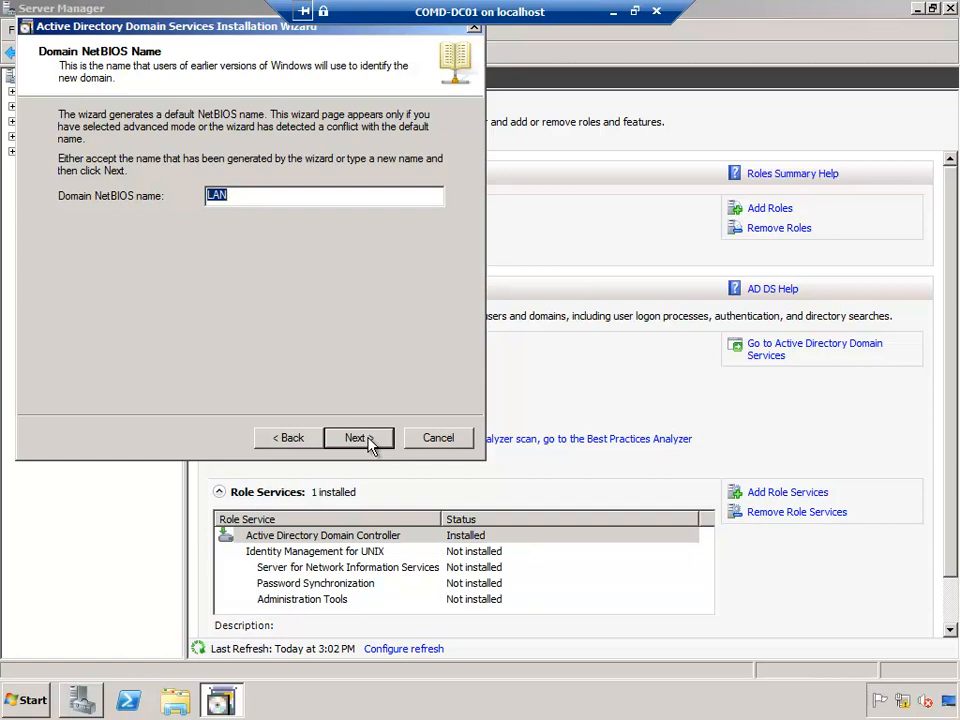
{"action": "type", "text": "LABDOMINIO"}
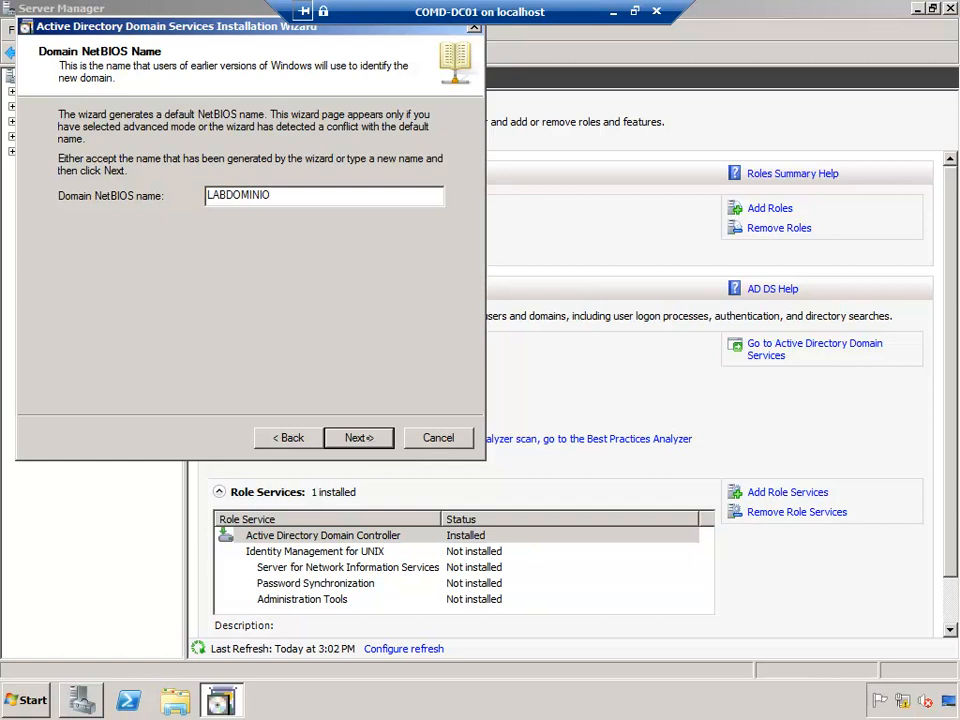
Write the sample logon lan\user in a new Notepad document and return to the installation wizard
{"action": "left_click", "coordinate": [25, 700]}
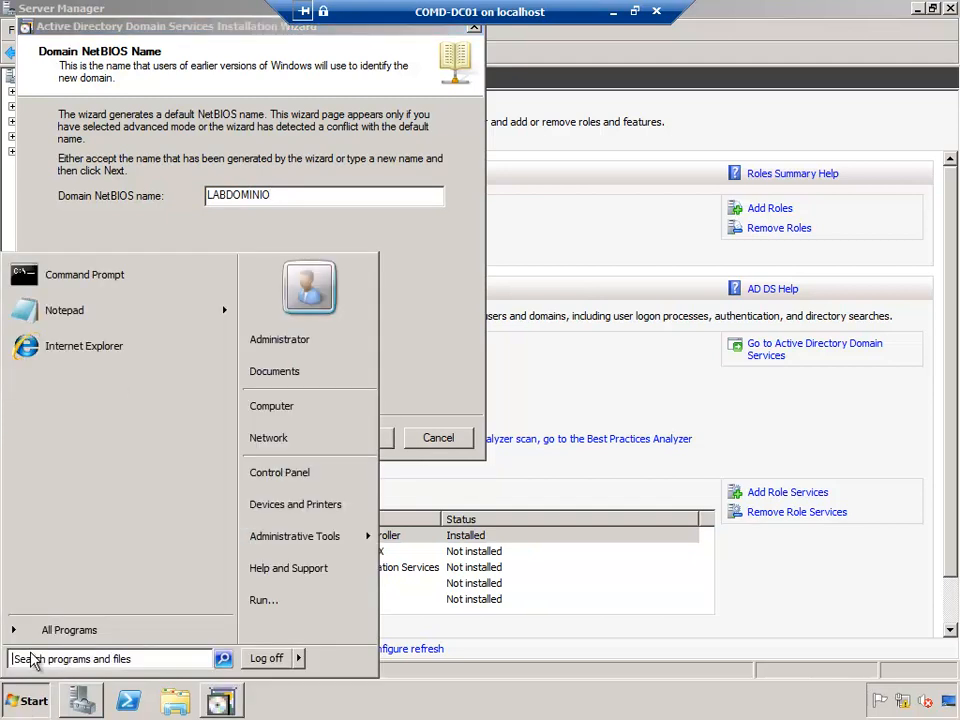
{"action": "left_click", "coordinate": [272, 603]}
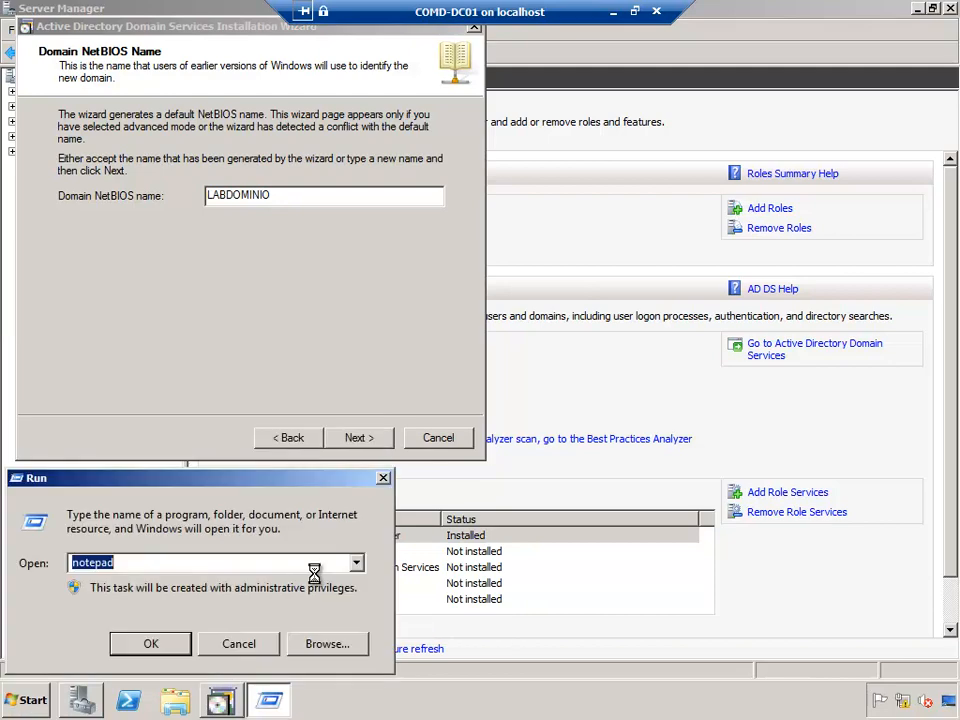
{"action": "key", "text": "Return"}
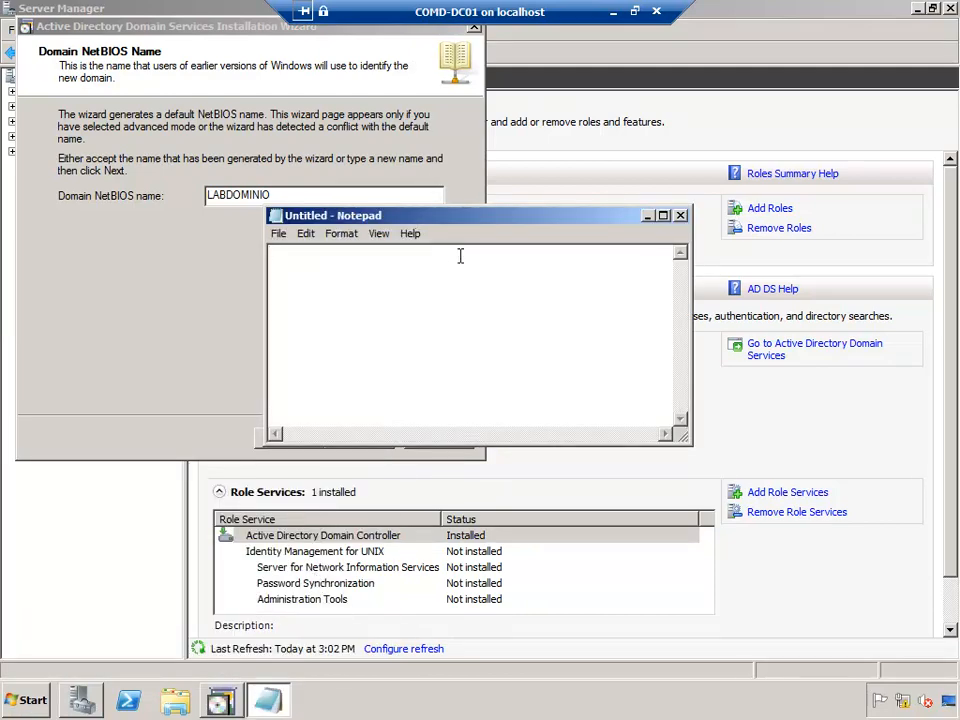
{"action": "left_click_drag", "start_coordinate": [460, 222], "coordinate": [454, 332]}
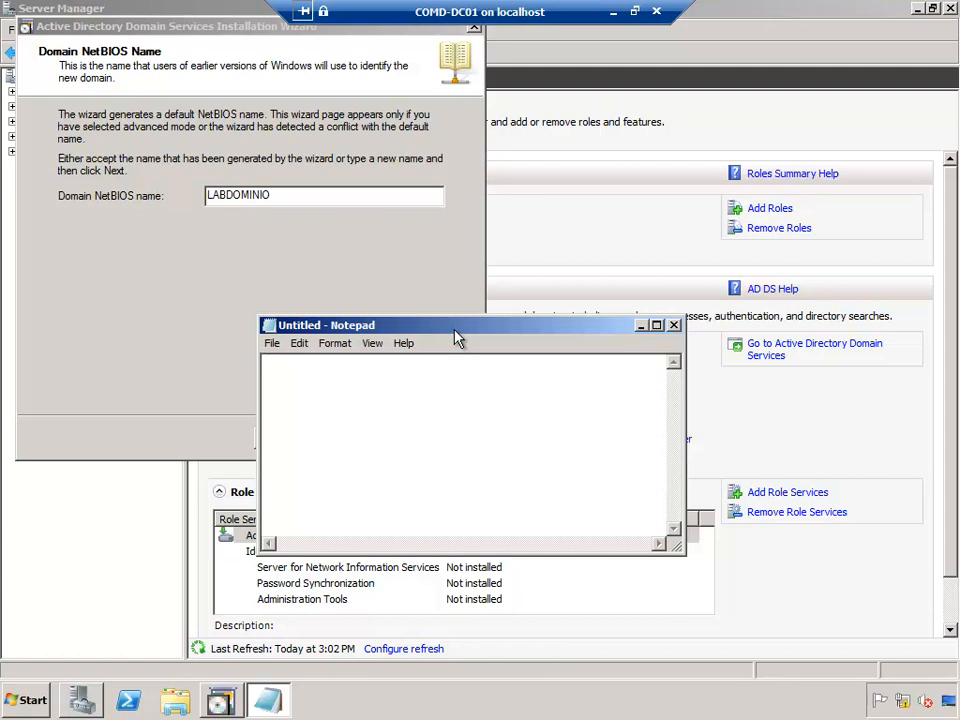
{"action": "type", "text": "lan\\user"}
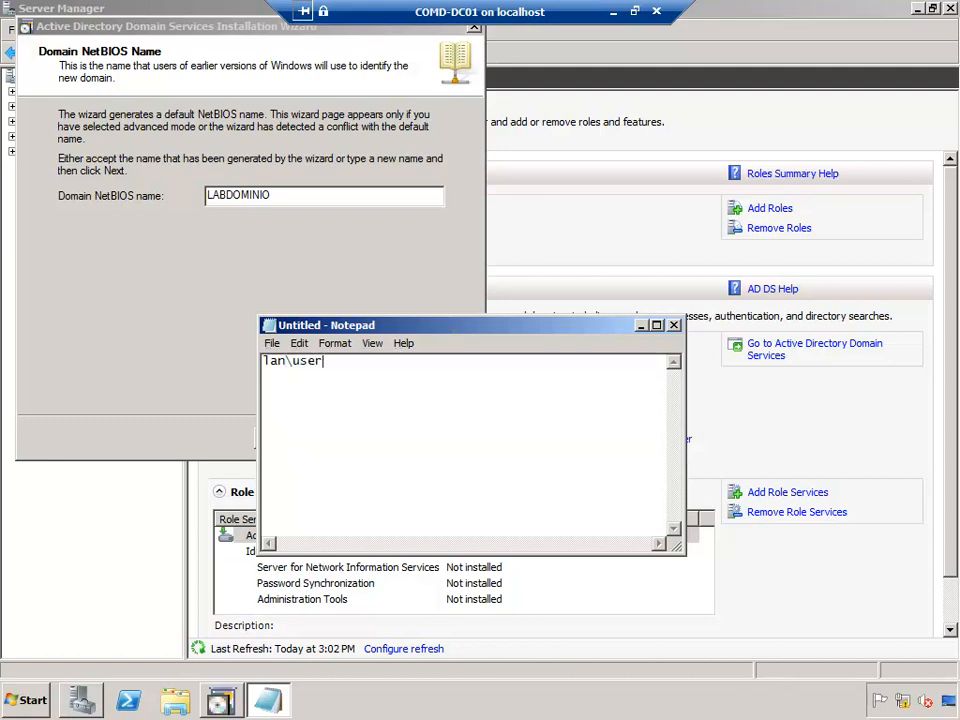
{"action": "key", "text": "Return"}
{"action": "left_click_drag", "start_coordinate": [339, 365], "coordinate": [283, 366]}
{"action": "left_click", "coordinate": [290, 225]}
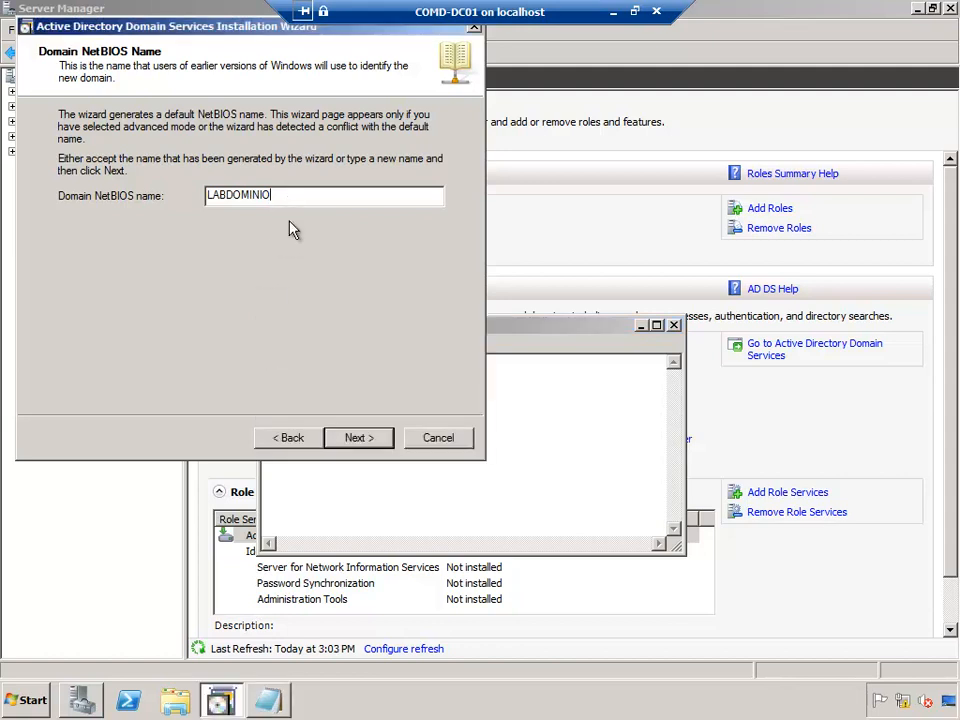
Accept the NetBIOS name and review the replication features listed for the Windows Server 2003 forest functional level
{"action": "left_click", "coordinate": [357, 440]}
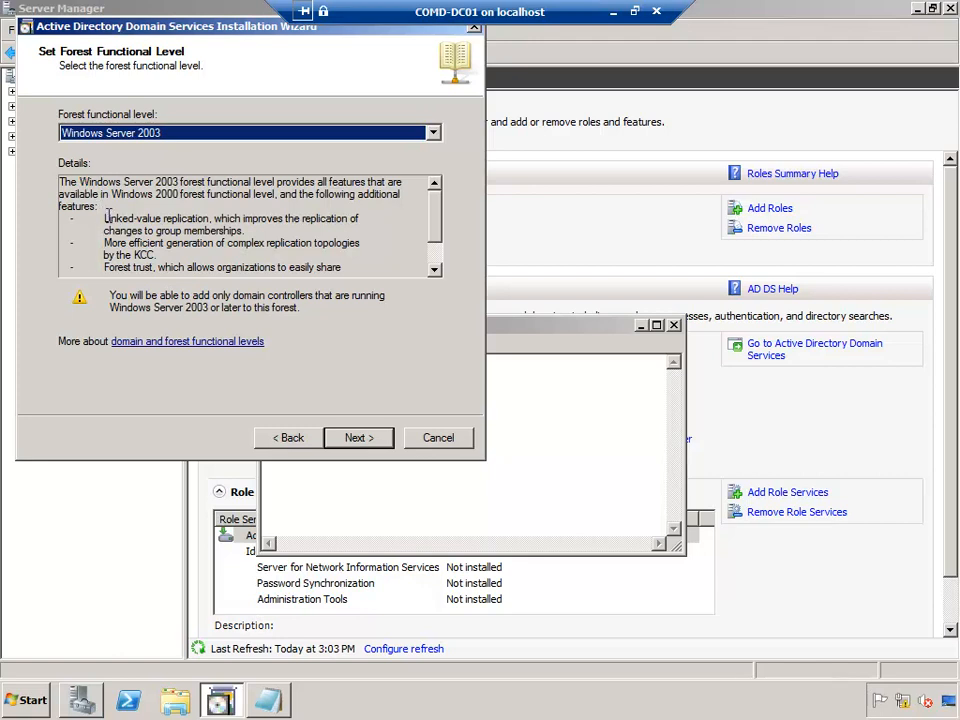
{"action": "left_click_drag", "start_coordinate": [105, 218], "coordinate": [242, 229]}
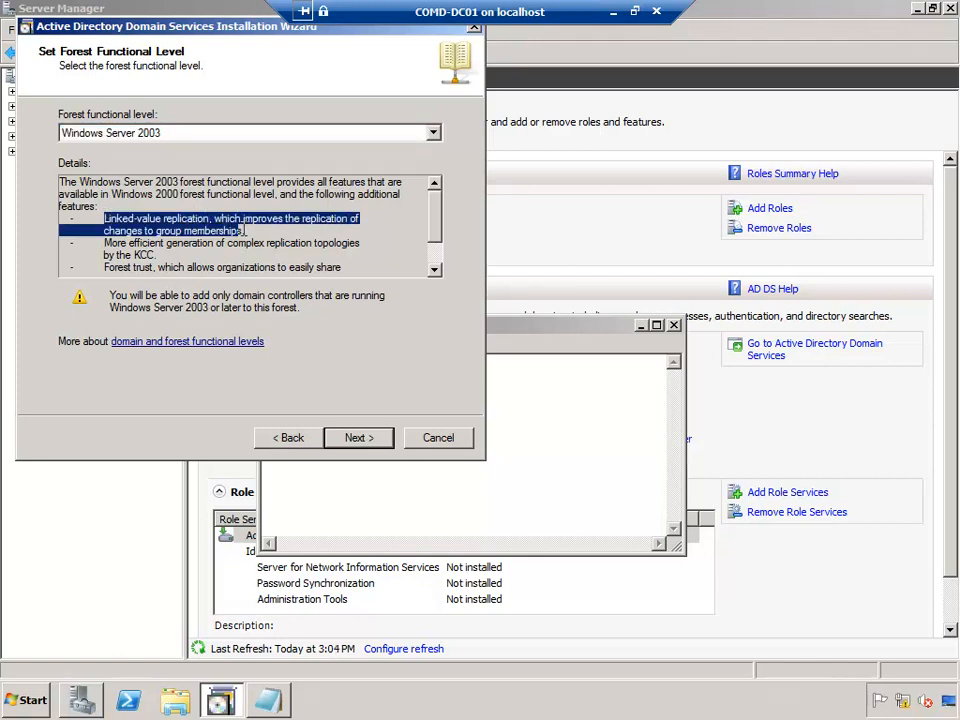
{"action": "left_click", "coordinate": [154, 207]}
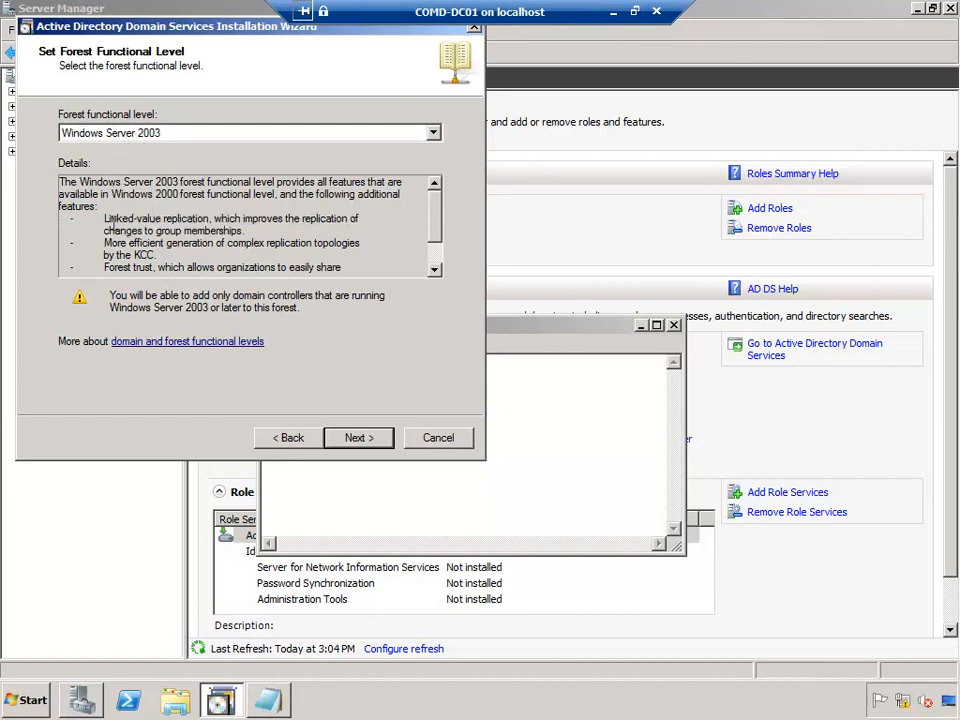
{"action": "left_click_drag", "start_coordinate": [105, 218], "coordinate": [235, 254]}
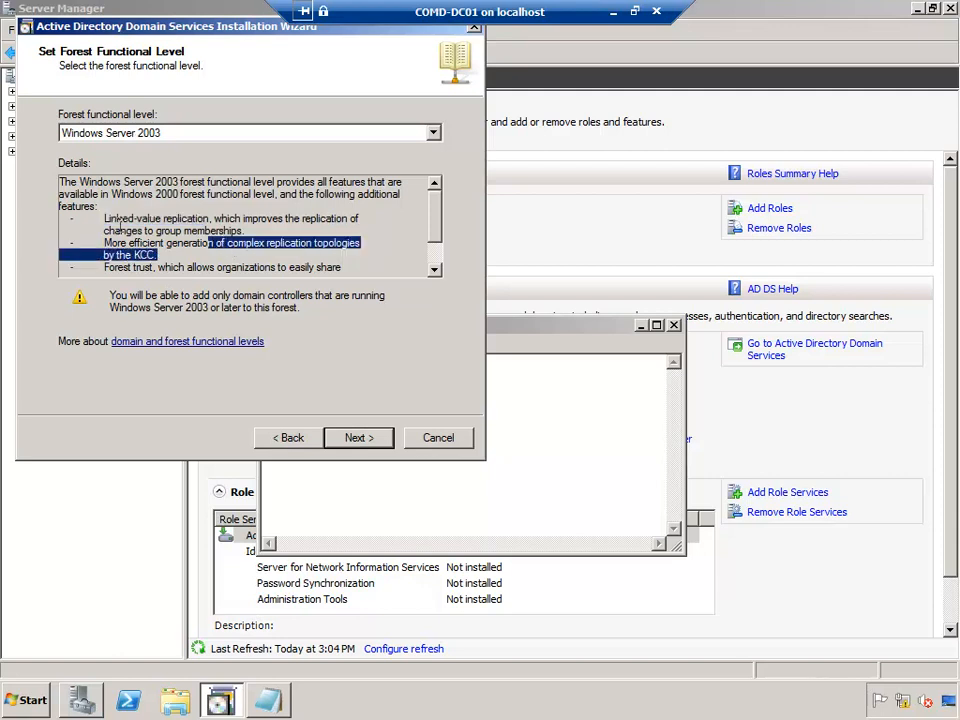
{"action": "left_click", "coordinate": [235, 254]}
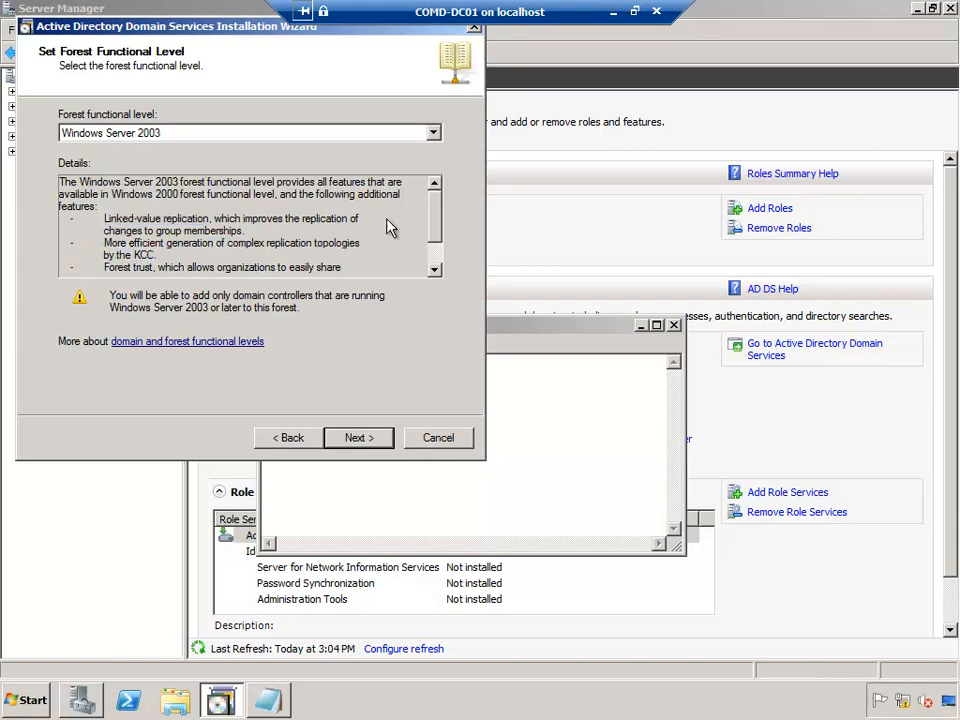
Review the forest trust feature of the Windows Server 2003 forest level and the details of the Windows 2000 level
{"action": "left_click_drag", "start_coordinate": [104, 267], "coordinate": [186, 268]}
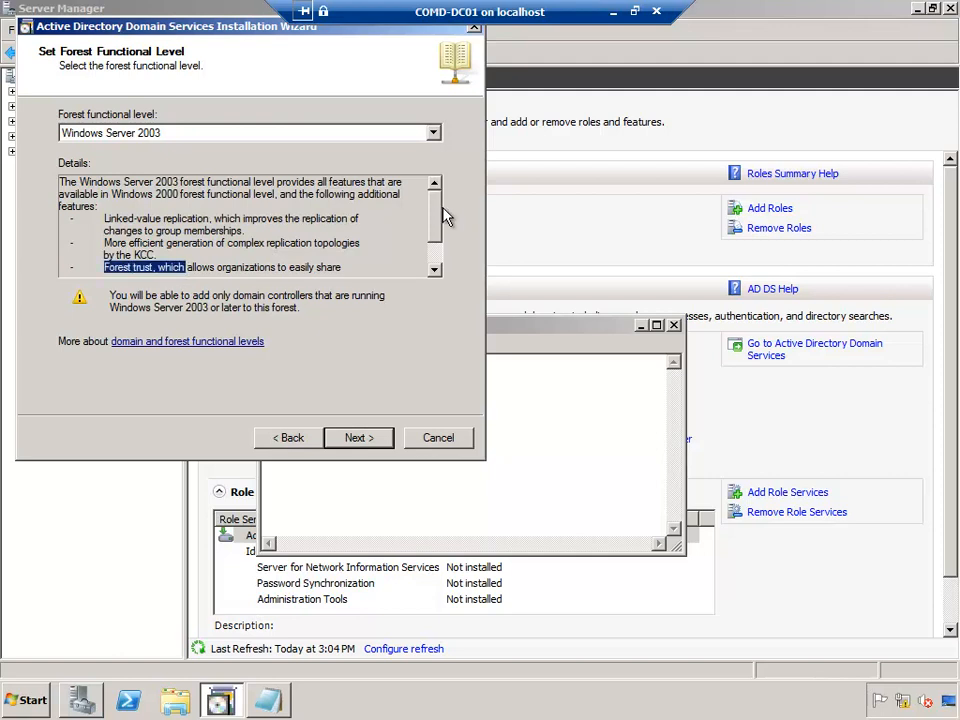
{"action": "scroll", "coordinate": [440, 230], "scroll_direction": "down", "scroll_amount": 1}
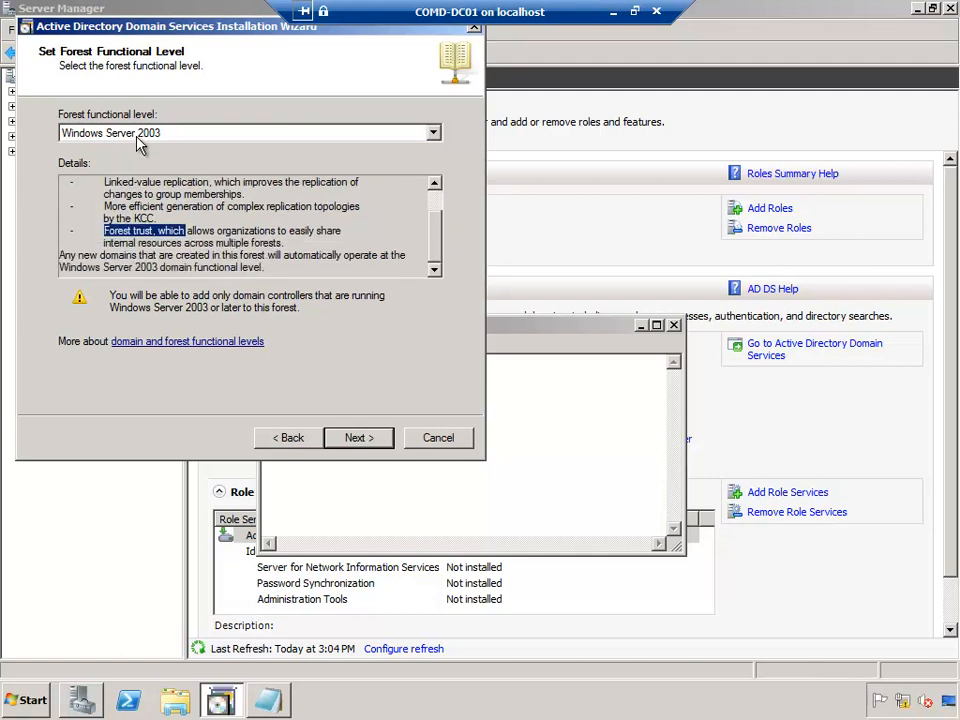
{"action": "left_click", "coordinate": [105, 132]}
{"action": "left_click", "coordinate": [100, 150]}
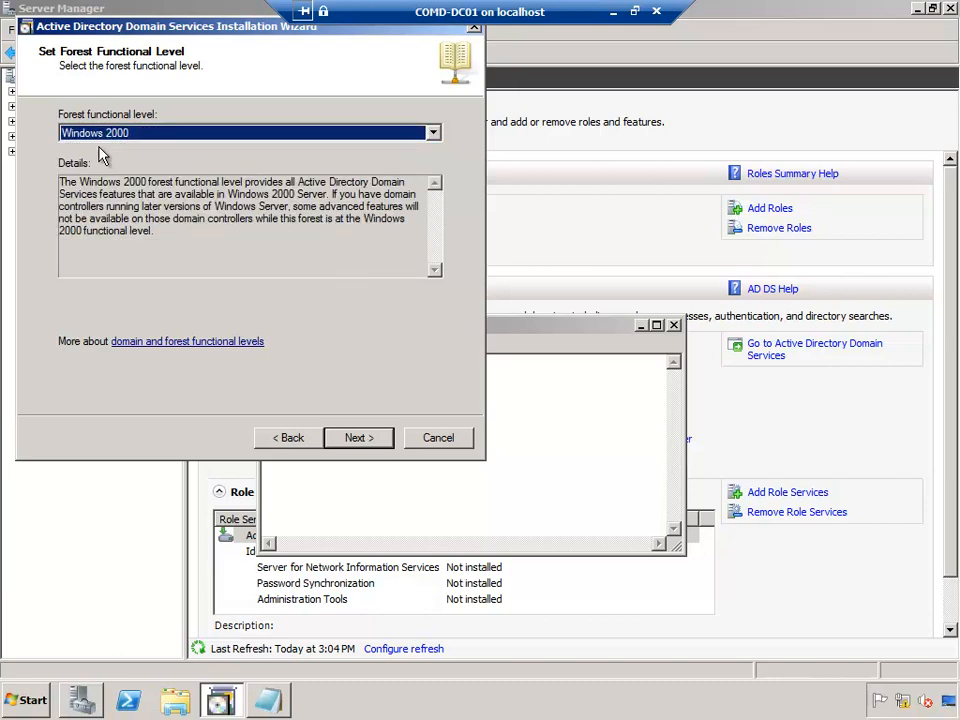
{"action": "left_click_drag", "start_coordinate": [189, 238], "coordinate": [70, 170]}
{"action": "left_click", "coordinate": [165, 207]}
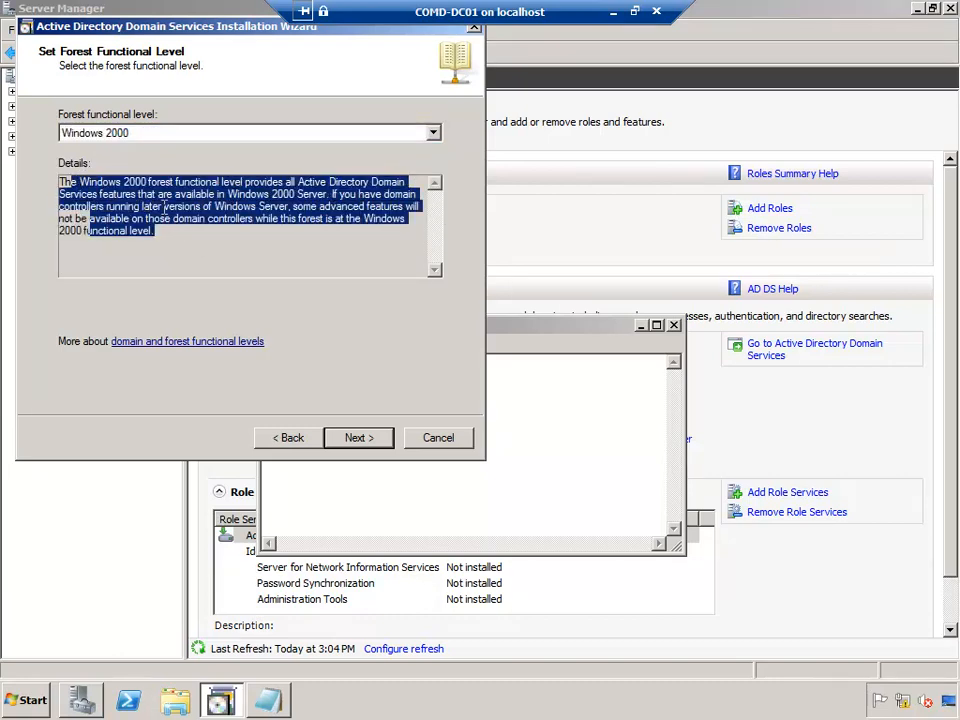
{"action": "left_click", "coordinate": [165, 134]}
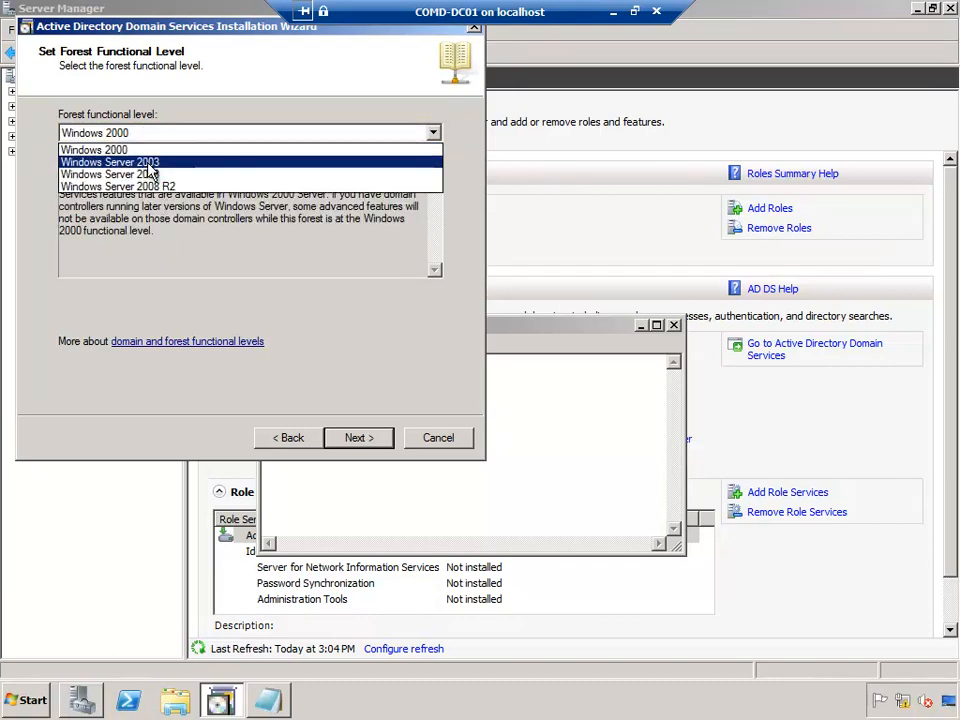
{"action": "left_click", "coordinate": [147, 164]}
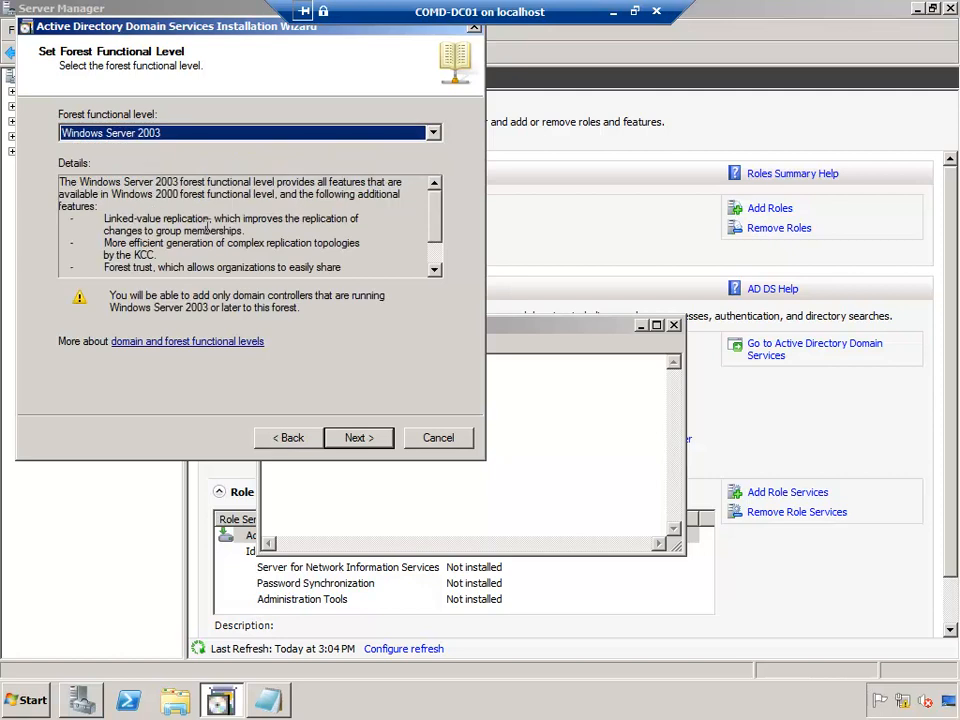
Examine the details of the Windows Server 2008 forest functional level
{"action": "left_click", "coordinate": [179, 136]}
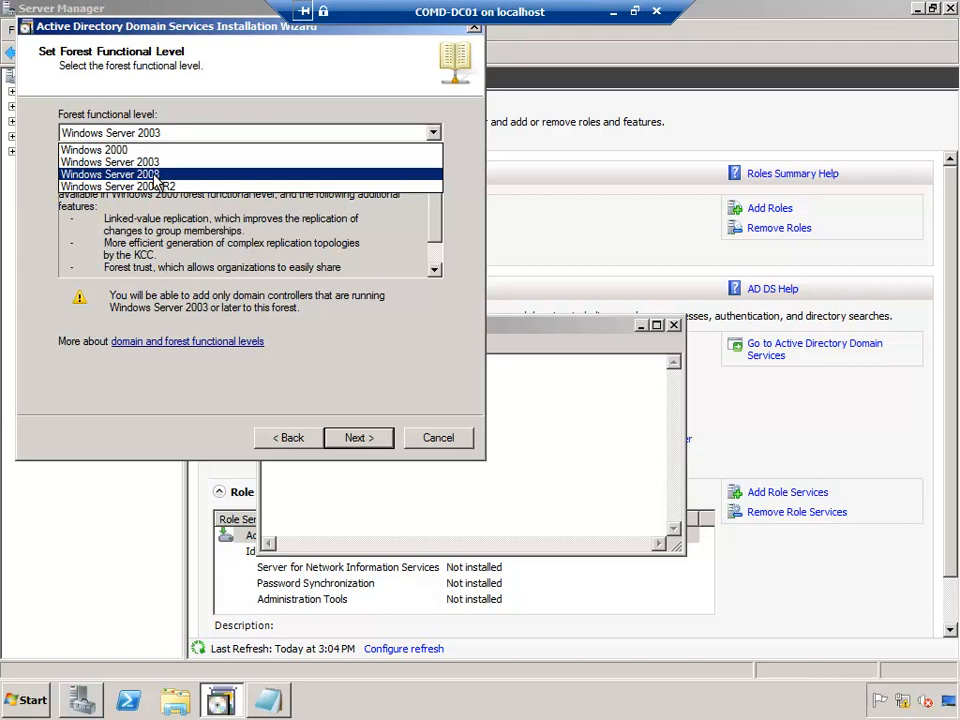
{"action": "left_click", "coordinate": [155, 176]}
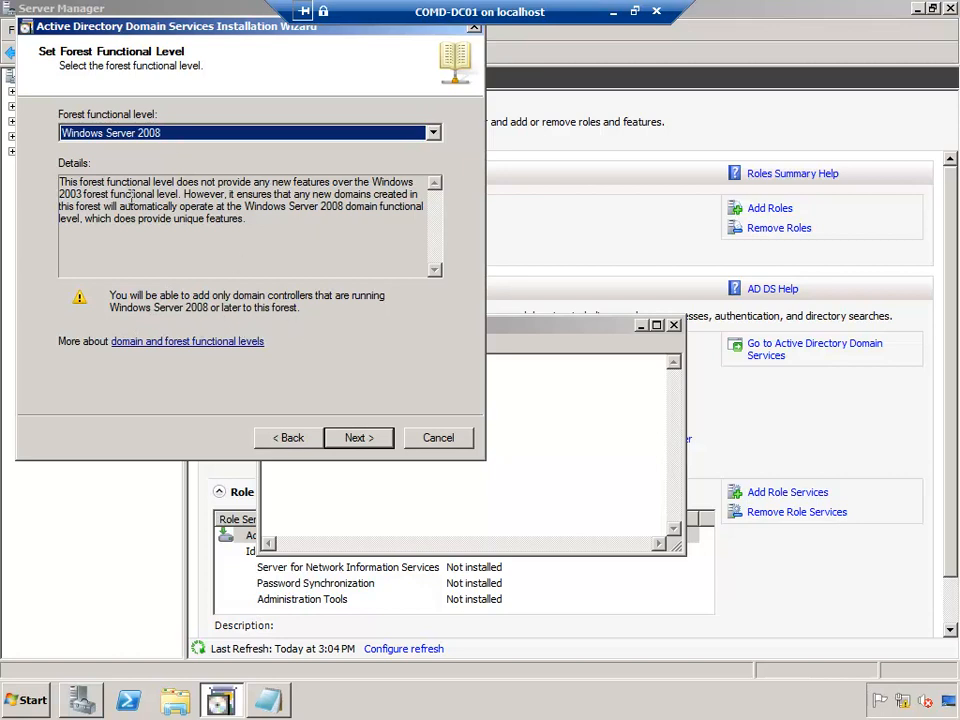
{"action": "left_click_drag", "start_coordinate": [161, 181], "coordinate": [315, 197]}
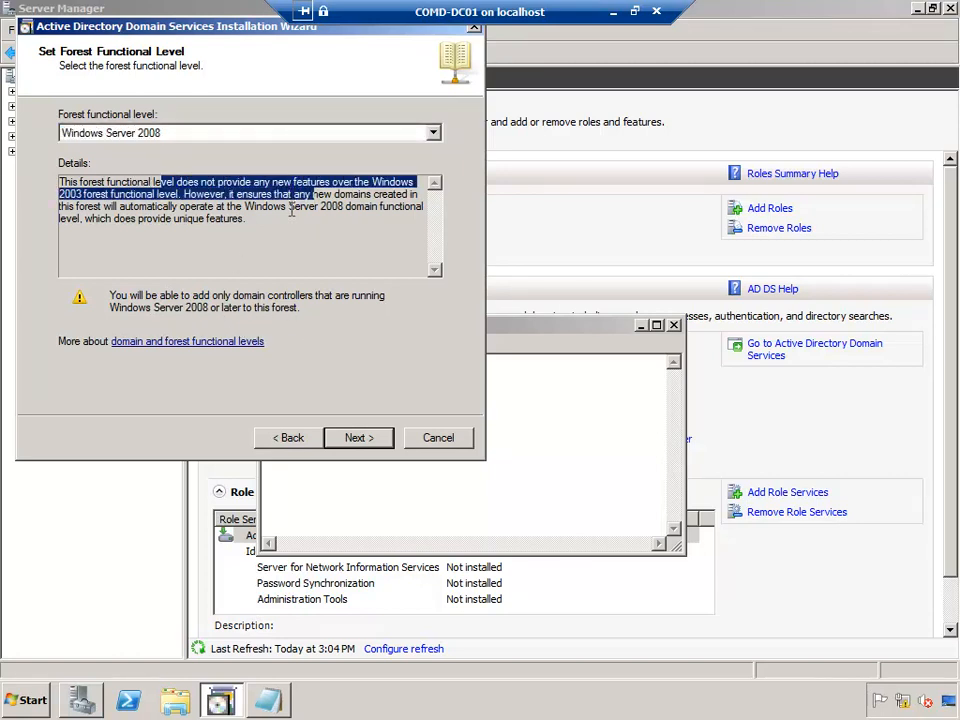
{"action": "left_click", "coordinate": [265, 225]}
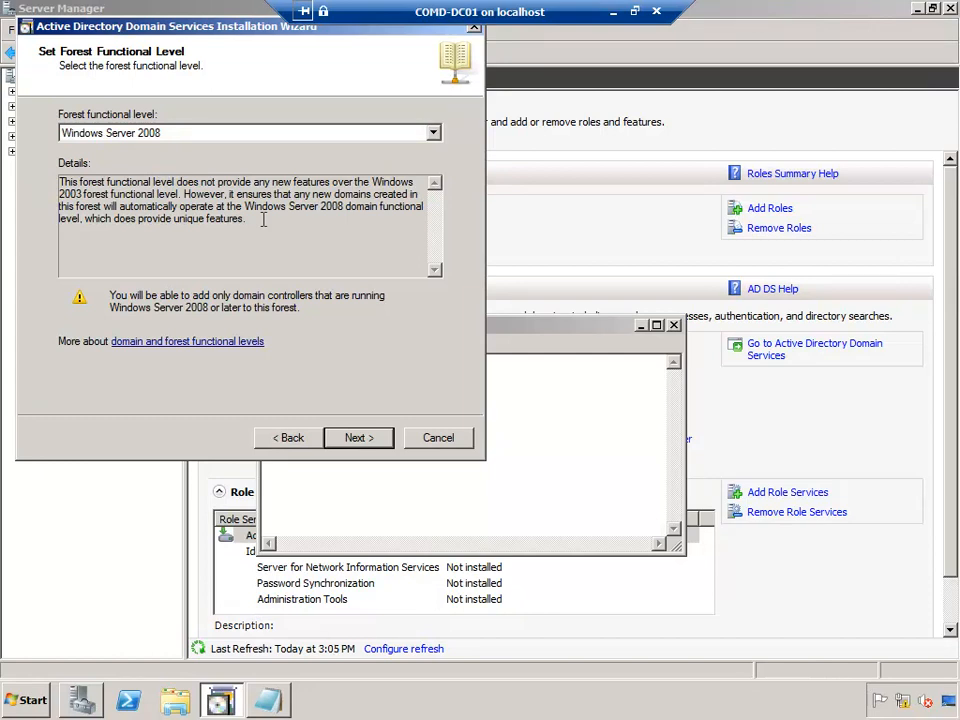
Examine the Recycle Bin feature offered by the Windows Server 2008 R2 forest functional level
{"action": "left_click", "coordinate": [193, 132]}
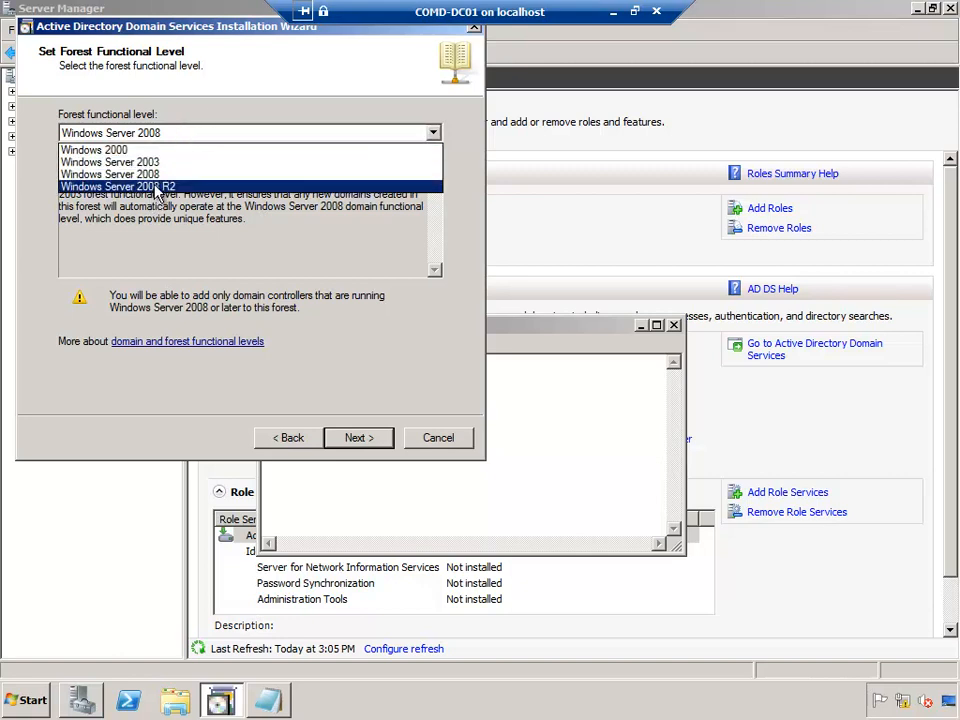
{"action": "left_click", "coordinate": [157, 192]}
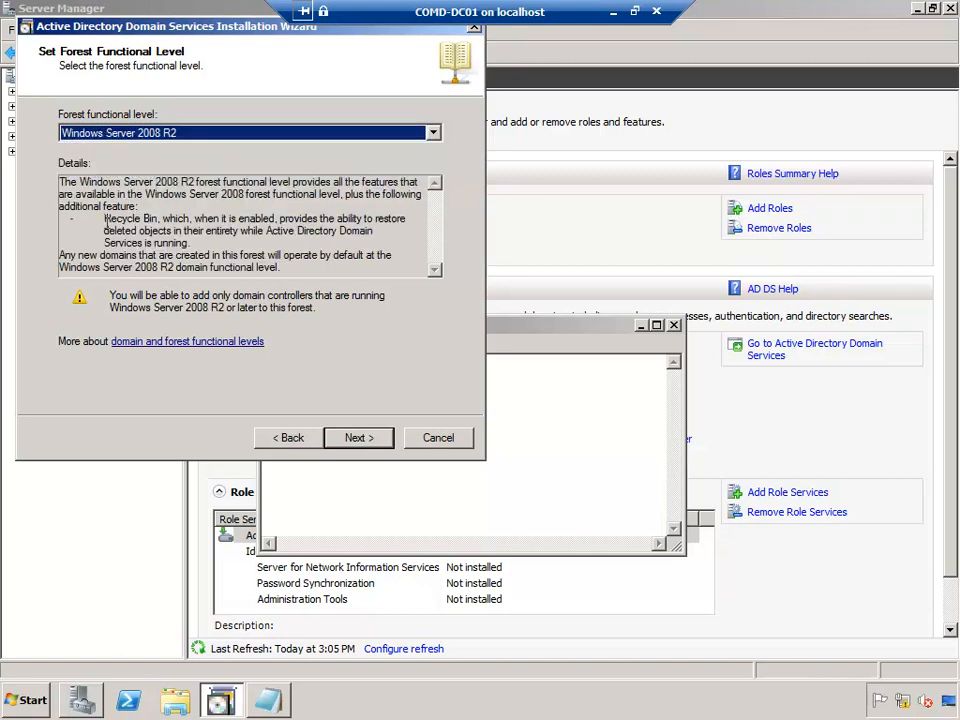
{"action": "left_click_drag", "start_coordinate": [104, 218], "coordinate": [158, 218]}
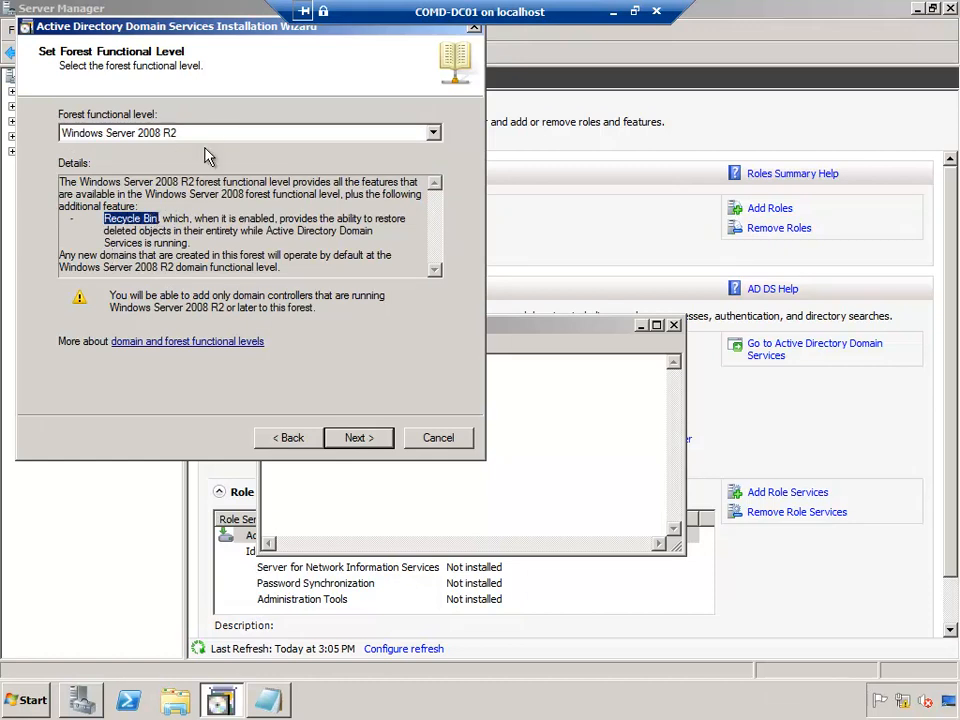
Set the forest functional level to Windows Server 2003 and continue to the domain functional level page
{"action": "left_click", "coordinate": [160, 132]}
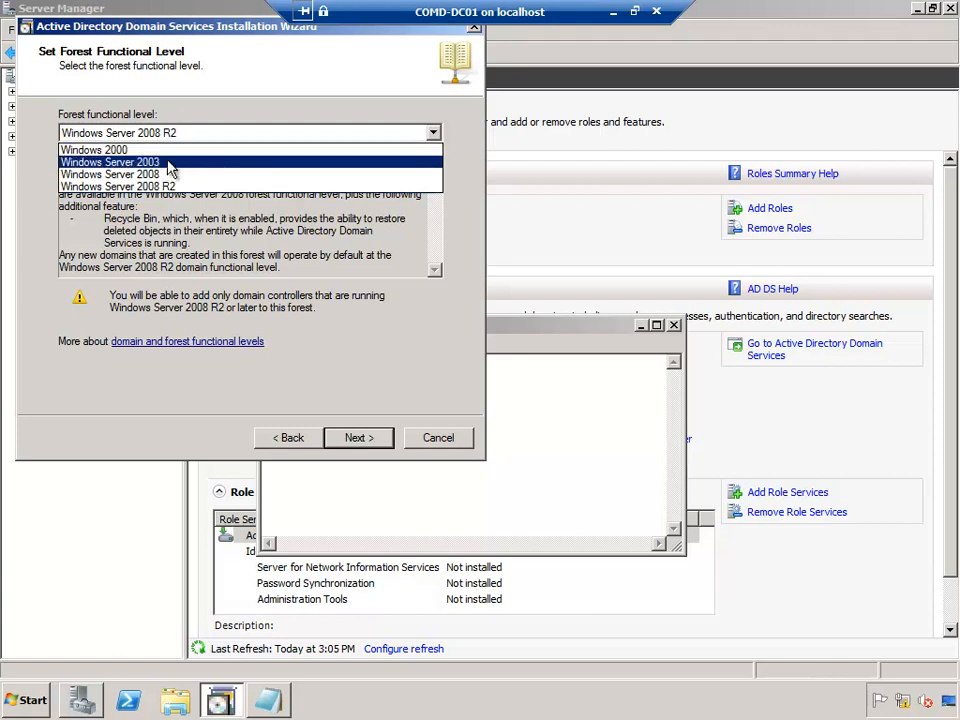
{"action": "left_click", "coordinate": [166, 162]}
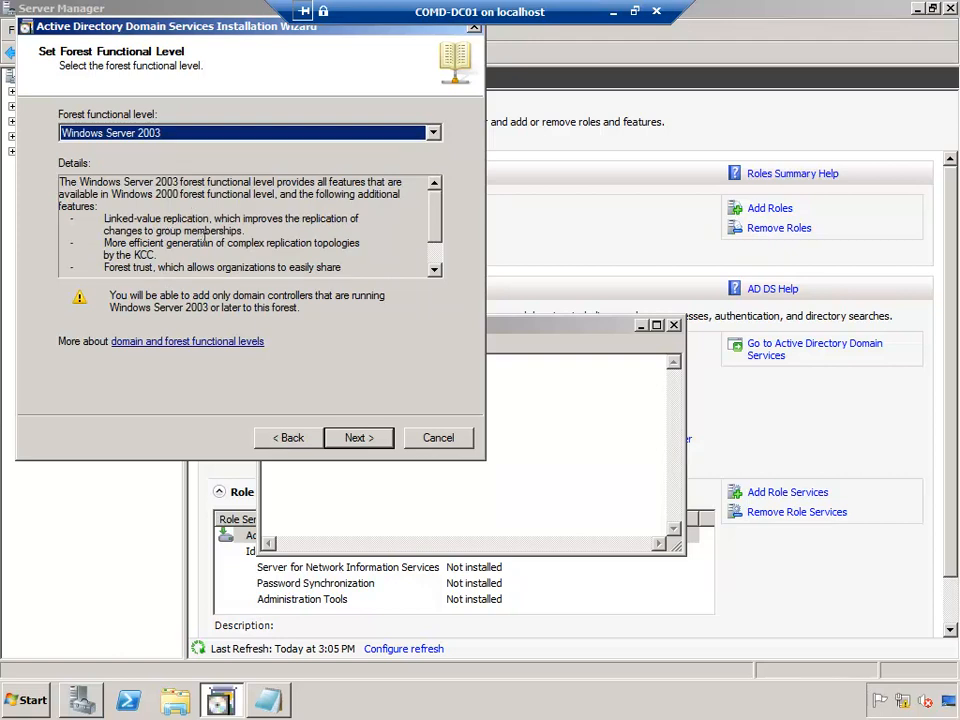
{"action": "left_click", "coordinate": [358, 438]}
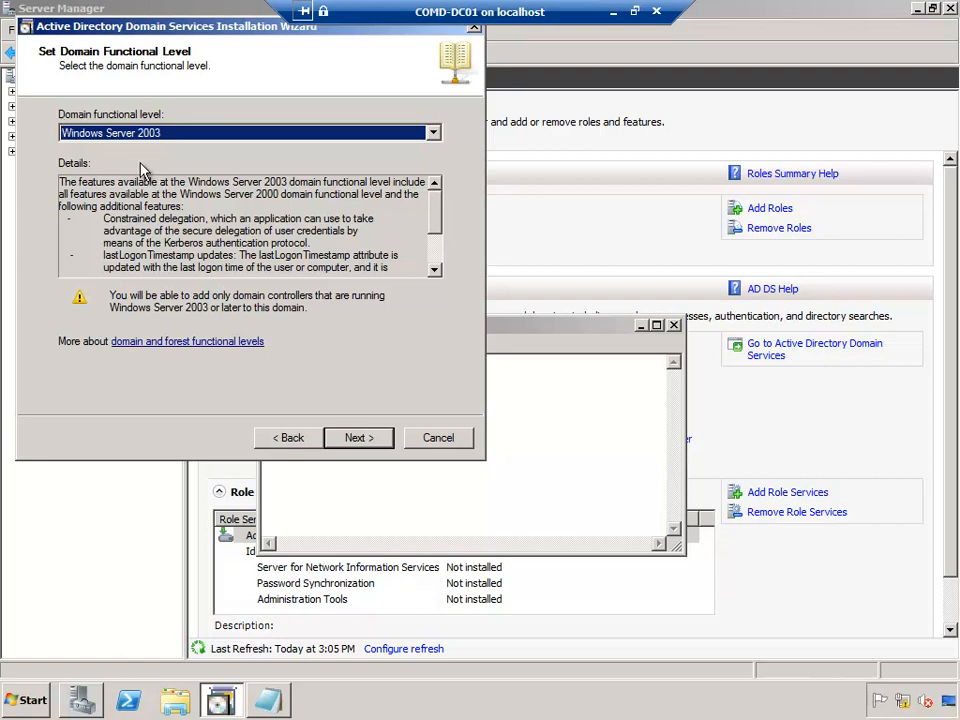
Compare the features of the Windows Server 2008 and Windows Server 2008 R2 domain functional levels
{"action": "left_click", "coordinate": [199, 135]}
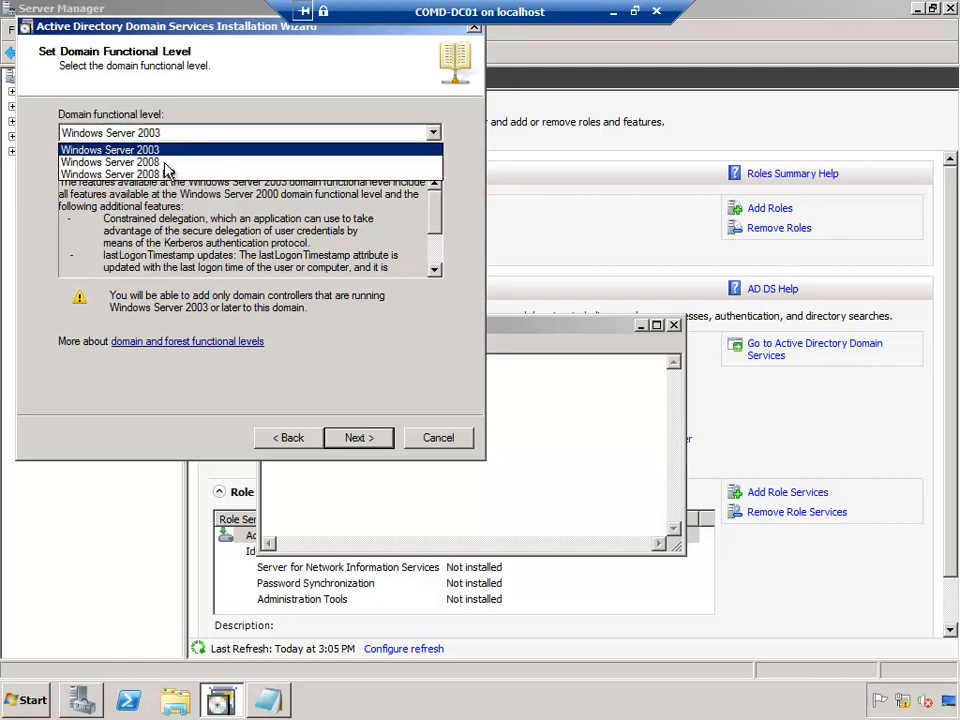
{"action": "left_click", "coordinate": [168, 162]}
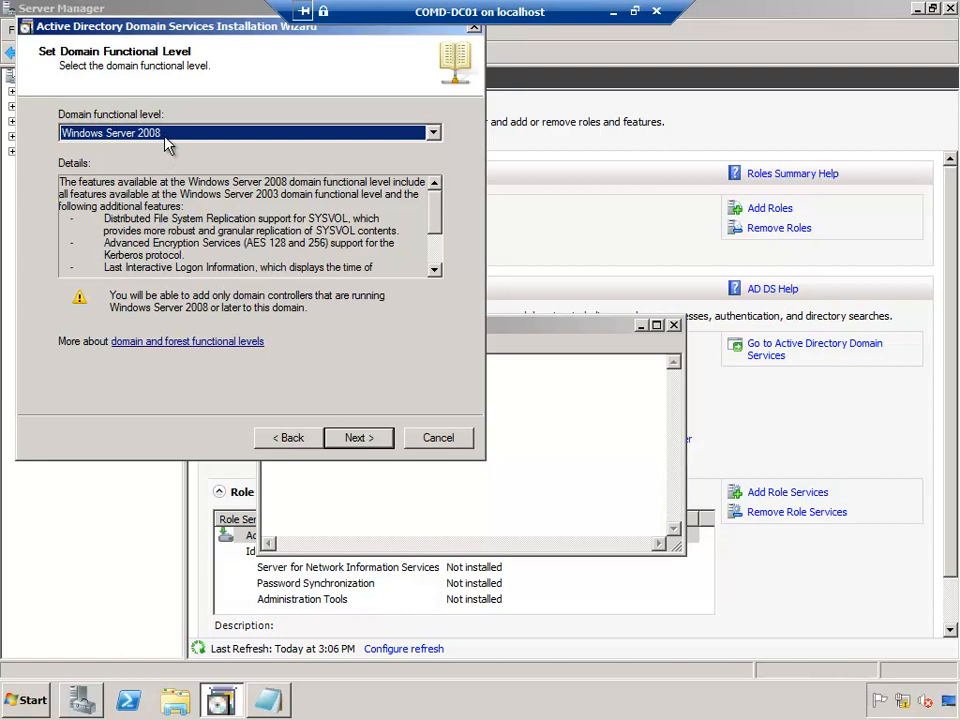
{"action": "left_click", "coordinate": [167, 136]}
{"action": "left_click", "coordinate": [177, 175]}
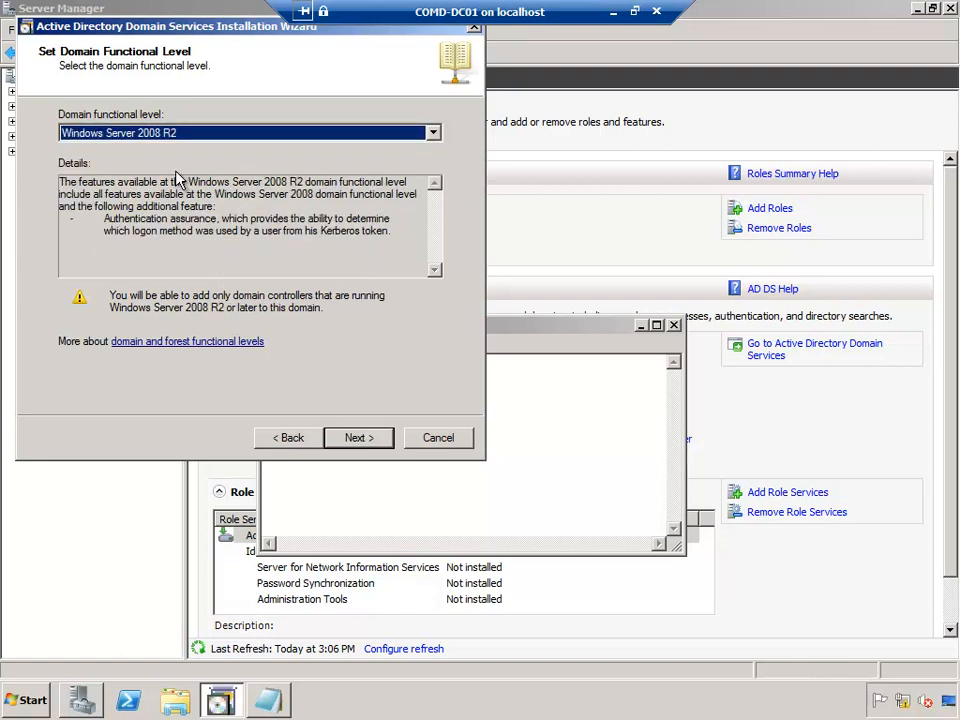
Recheck the Windows Server 2008 domain level, and set the domain functional level to Windows Server 2003
{"action": "left_click", "coordinate": [177, 143]}
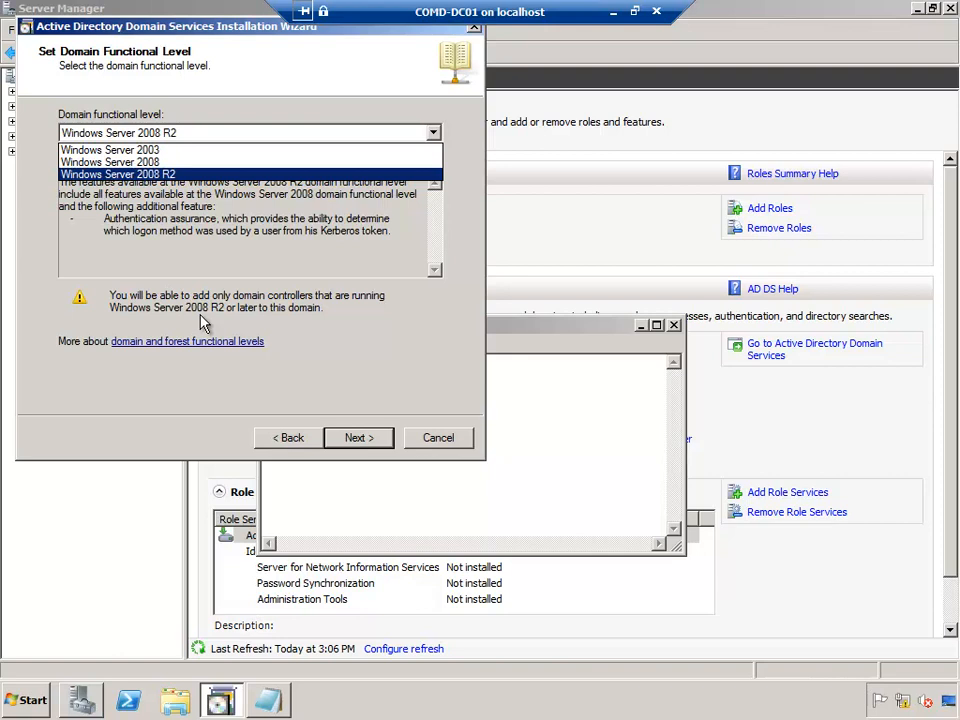
{"action": "left_click", "coordinate": [120, 161]}
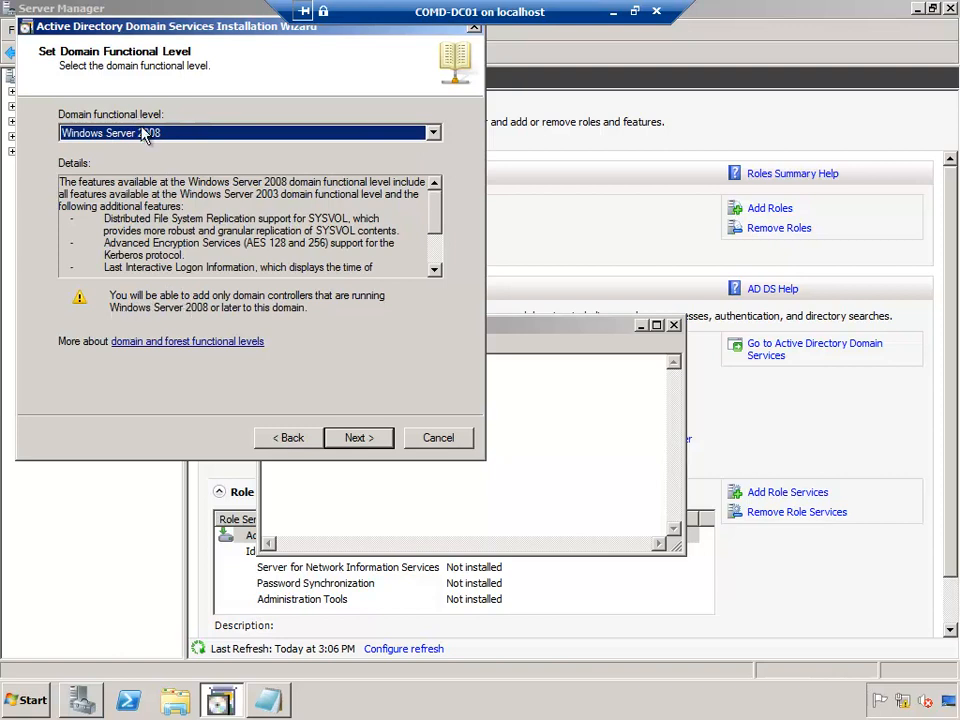
{"action": "left_click", "coordinate": [150, 132]}
{"action": "left_click", "coordinate": [156, 150]}
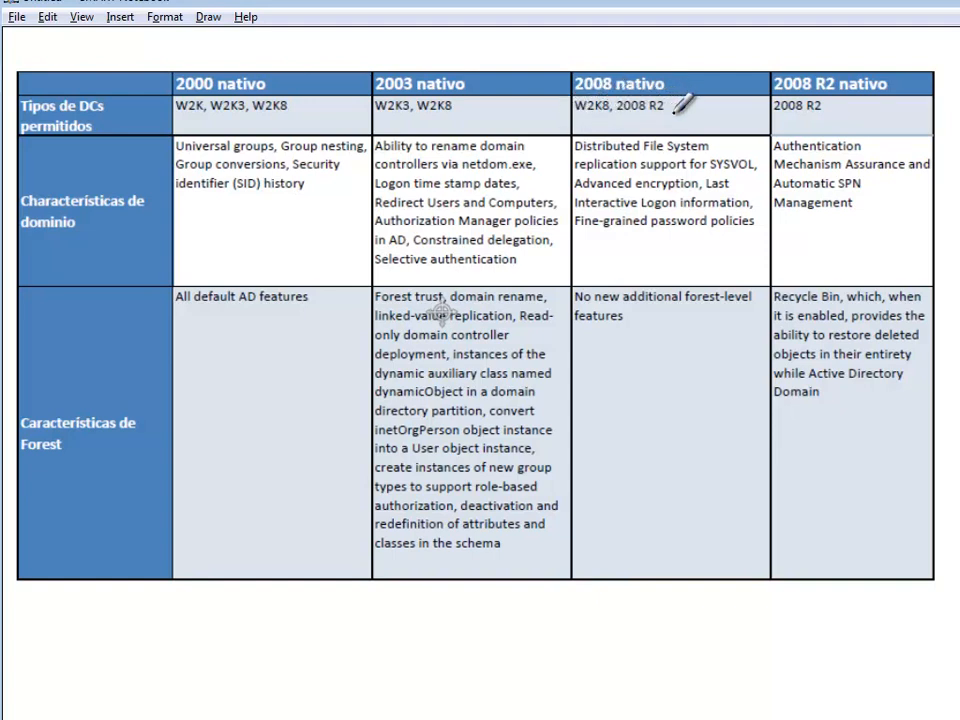
Switch to SMART Notebook and mark the 2008 native features and the 2008 R2 native domain features with pen ticks in the comparison table
{"action": "mouse_move", "coordinate": [722, 146]}
{"action": "left_mouse_down"}
{"action": "mouse_move", "coordinate": [740, 134]}
{"action": "mouse_move", "coordinate": [762, 145]}
{"action": "left_mouse_up"}
{"action": "left_click_drag", "start_coordinate": [734, 183], "coordinate": [750, 181]}
{"action": "left_click_drag", "start_coordinate": [753, 191], "coordinate": [766, 184]}
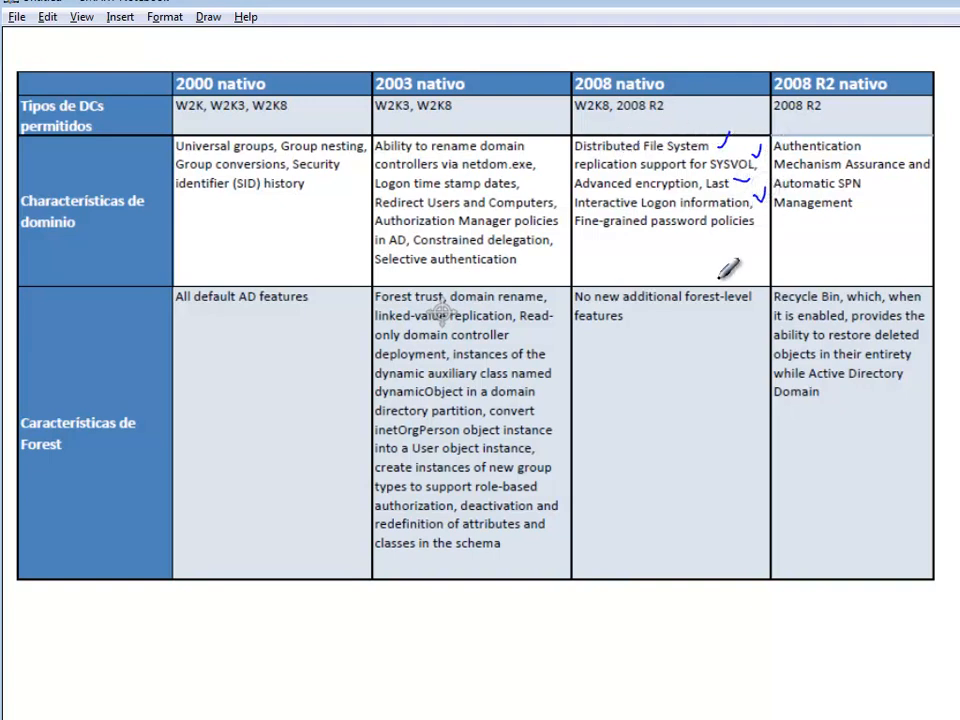
{"action": "mouse_move", "coordinate": [752, 292]}
{"action": "left_mouse_down"}
{"action": "mouse_move", "coordinate": [758, 299]}
{"action": "mouse_move", "coordinate": [766, 283]}
{"action": "left_mouse_up"}
{"action": "left_click_drag", "start_coordinate": [868, 147], "coordinate": [885, 131]}
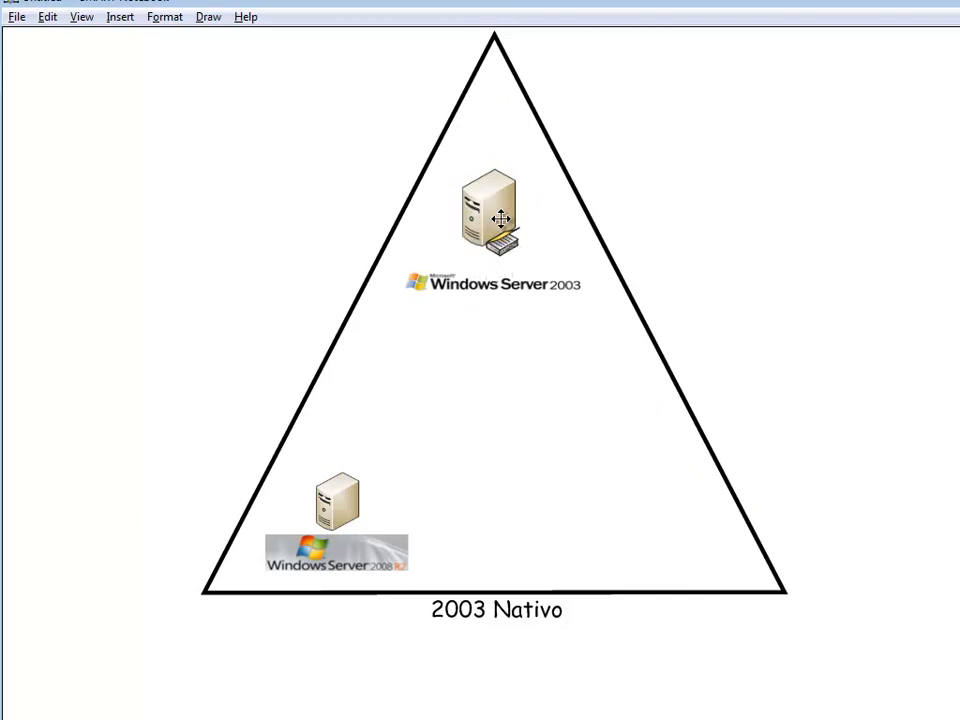
Point out the 2003 Nativo label and the Windows Server 2008 R2 server in the triangular domain diagram
{"action": "left_click", "coordinate": [472, 614]}
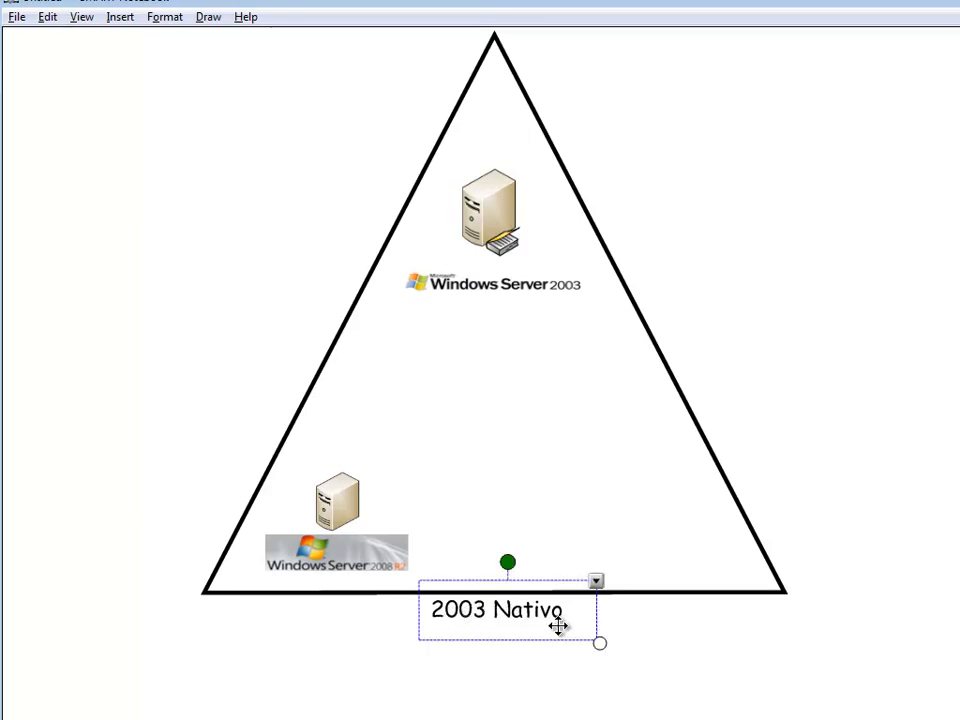
{"action": "left_click", "coordinate": [338, 493]}
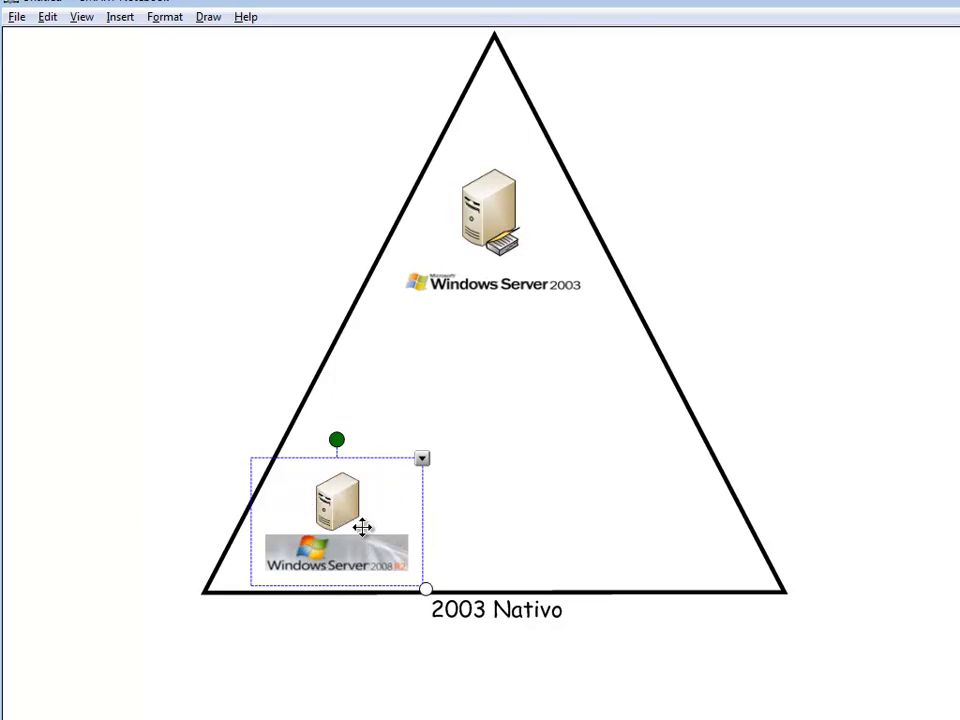
{"action": "left_click", "coordinate": [270, 348]}
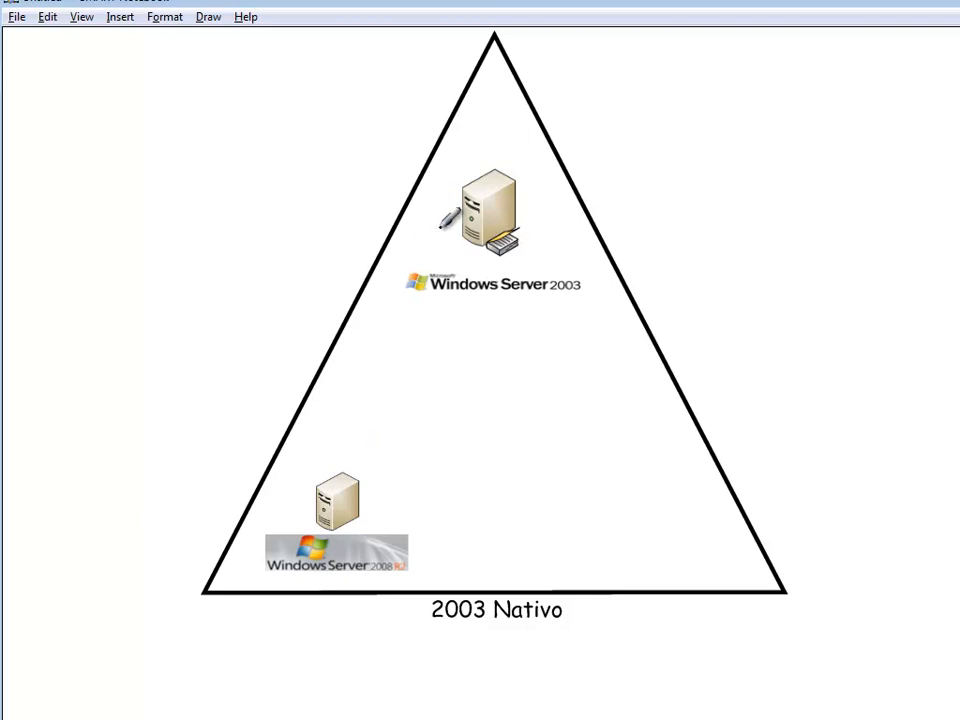
Circle the schema icon on the Windows Server 2003 server, link it to a circle beside the 2008 R2 server, and cross out the link
{"action": "mouse_move", "coordinate": [496, 217]}
{"action": "left_mouse_down"}
{"action": "mouse_move", "coordinate": [527, 244]}
{"action": "mouse_move", "coordinate": [500, 216]}
{"action": "left_mouse_up"}
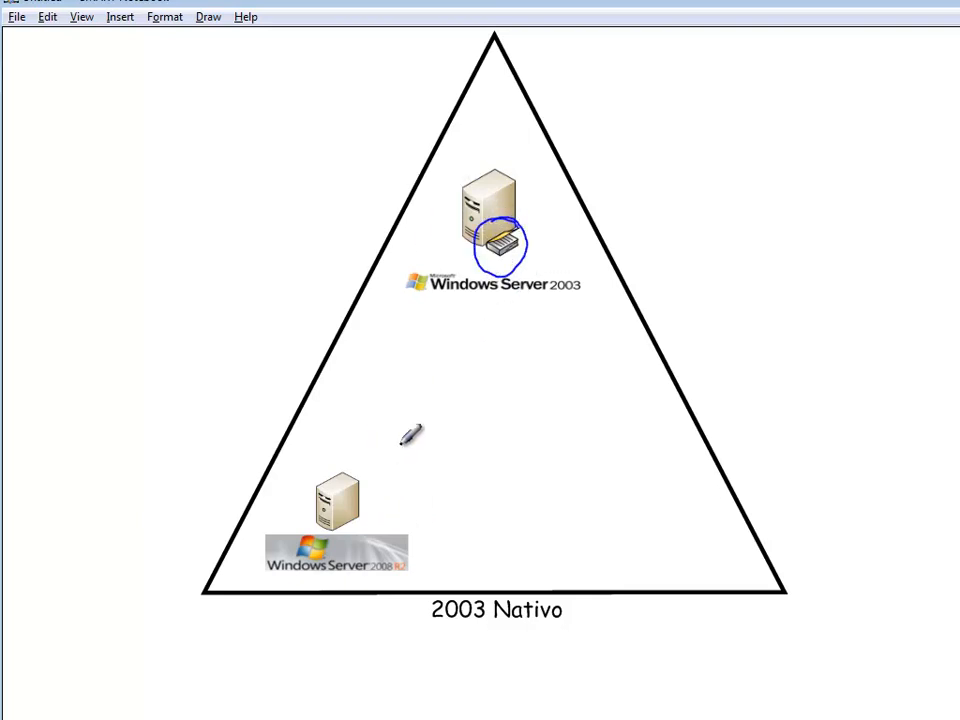
{"action": "left_click_drag", "start_coordinate": [480, 269], "coordinate": [370, 503]}
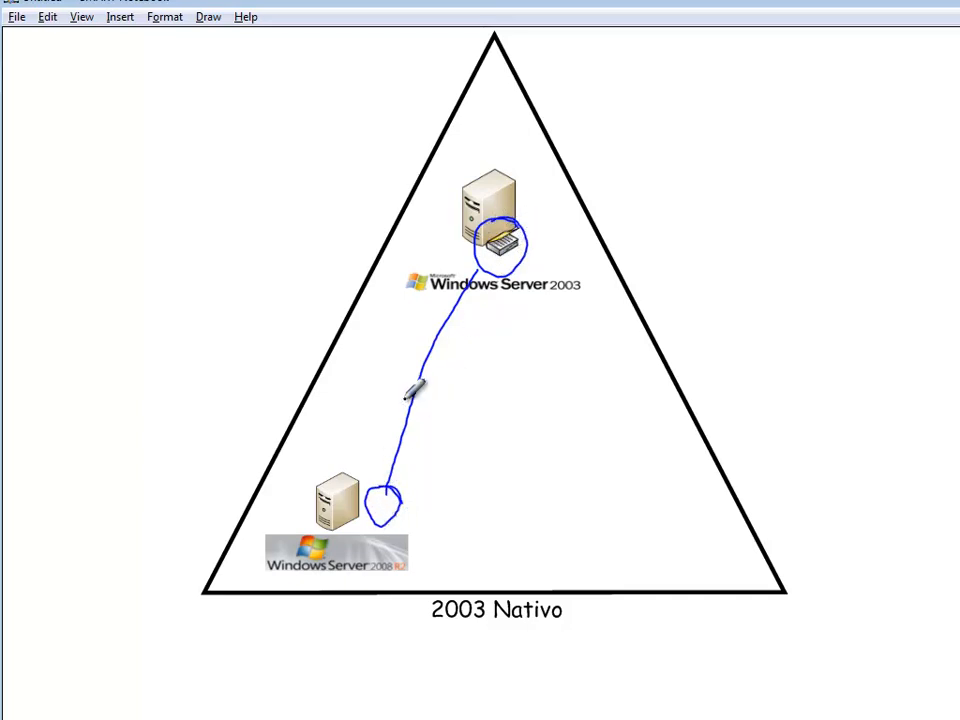
{"action": "left_click_drag", "start_coordinate": [414, 398], "coordinate": [433, 392]}
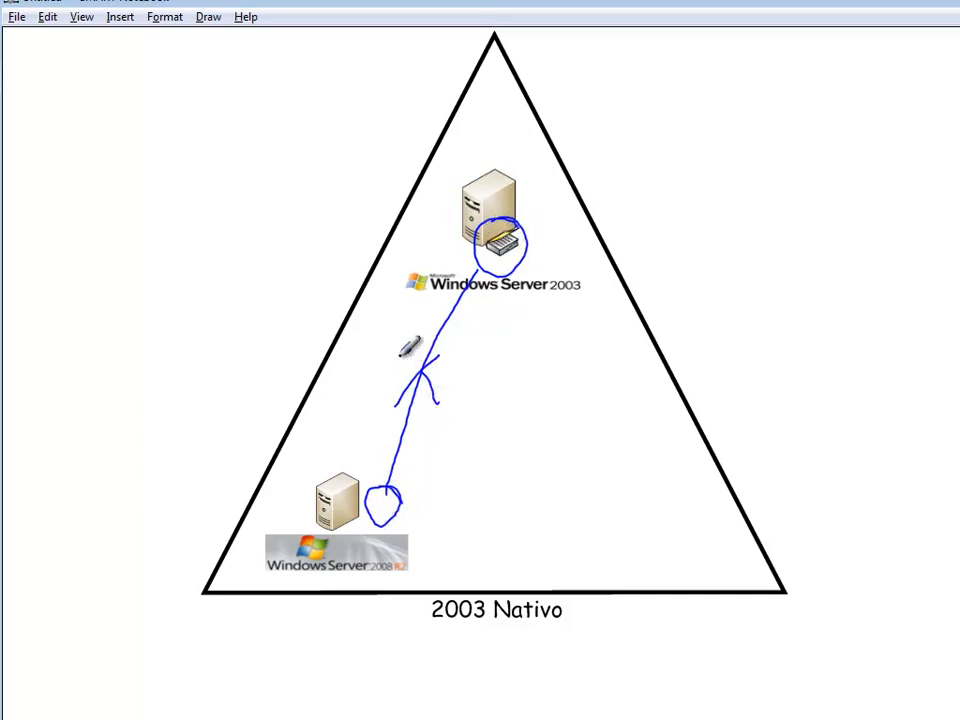
{"action": "left_click_drag", "start_coordinate": [400, 355], "coordinate": [437, 398]}
{"action": "mouse_move", "coordinate": [395, 406]}
{"action": "left_mouse_down"}
{"action": "mouse_move", "coordinate": [441, 361]}
{"action": "mouse_move", "coordinate": [424, 385]}
{"action": "mouse_move", "coordinate": [400, 378]}
{"action": "mouse_move", "coordinate": [447, 407]}
{"action": "left_mouse_up"}
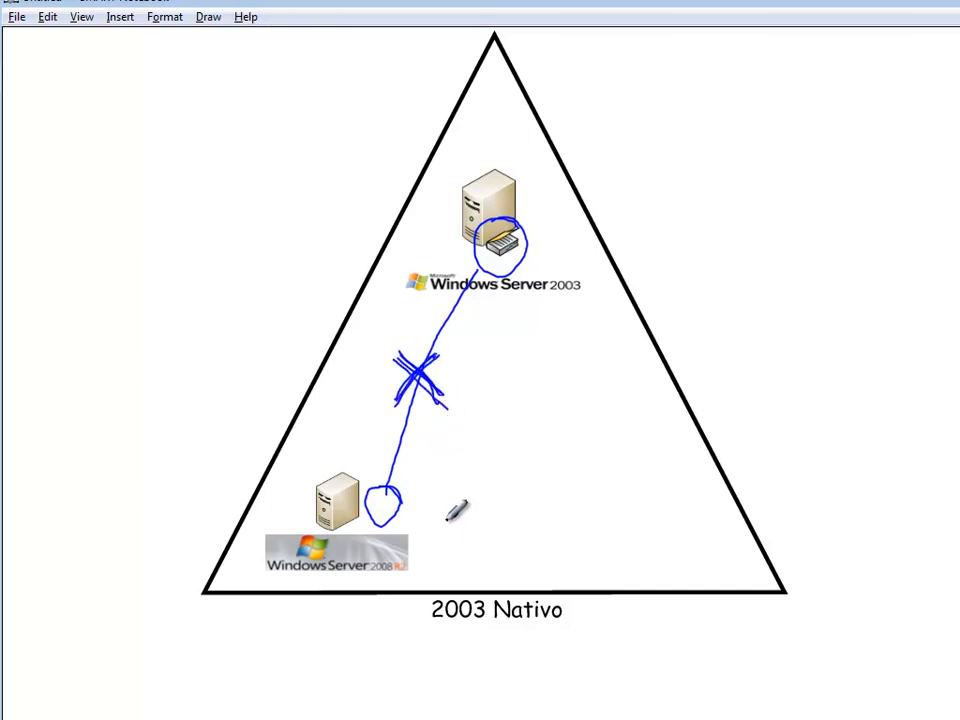
Undo all the pen strokes on the domain diagram
{"action": "key", "text": "ctrl+z"}
{"action": "key", "text": "ctrl+z"}
{"action": "key", "text": "ctrl+z"}
{"action": "key", "text": "ctrl+z"}
{"action": "key", "text": "ctrl+z"}
{"action": "key", "text": "ctrl+z"}
{"action": "key", "text": "ctrl+z"}
{"action": "key", "text": "ctrl+z"}
{"action": "key", "text": "ctrl+z"}
{"action": "key", "text": "ctrl+z"}
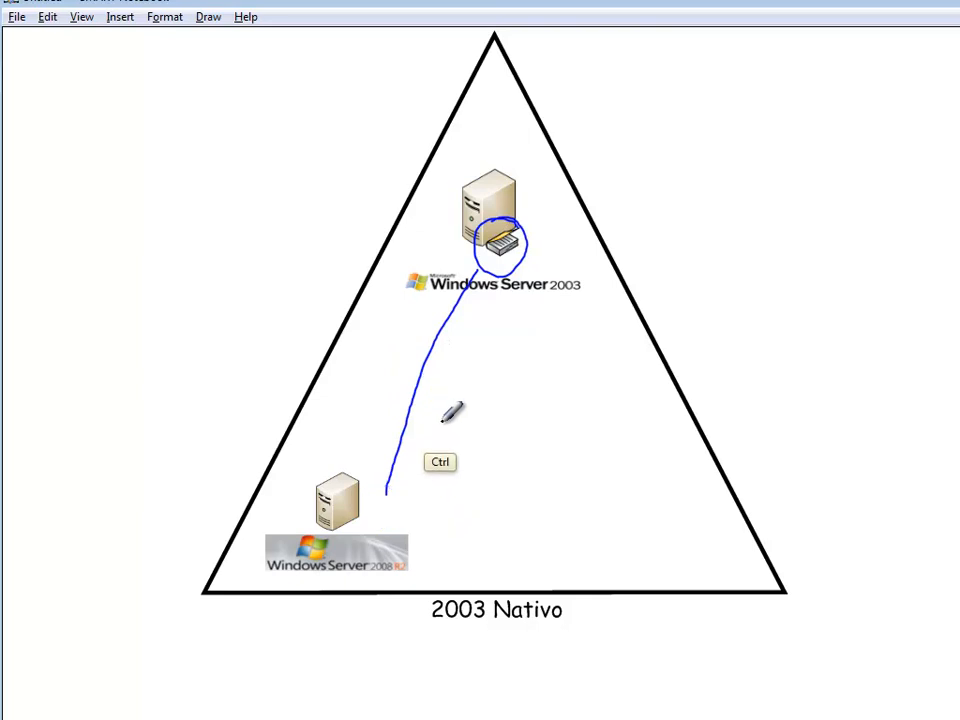
{"action": "key", "text": "ctrl+z"}
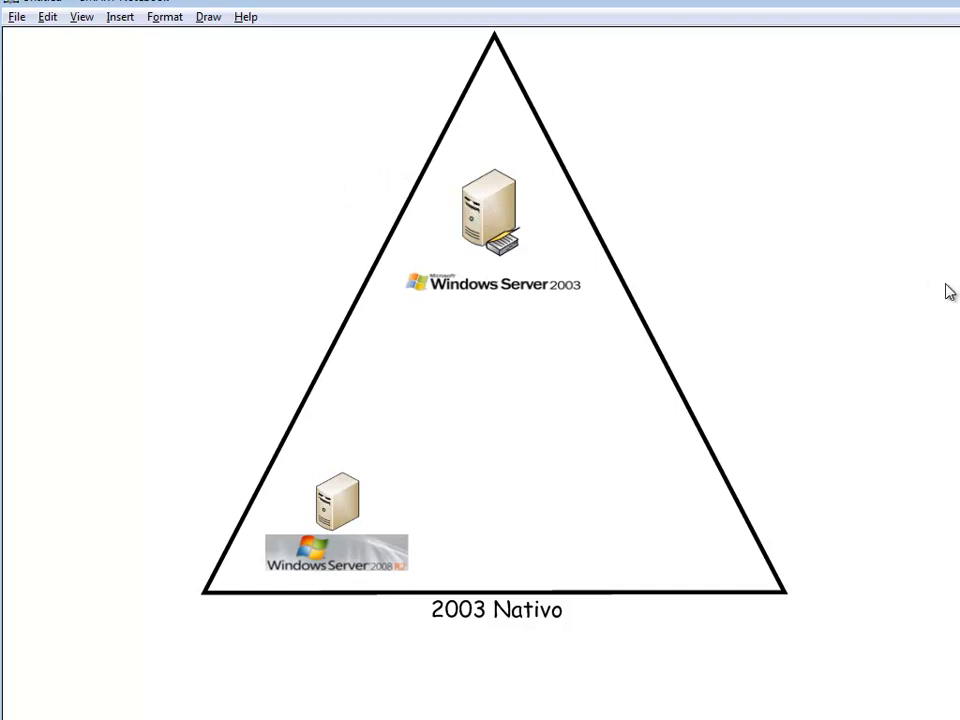
Place the schema icon labelled 2008 on the Windows Server 2003 server and circle it with the pen
{"action": "left_click_drag", "start_coordinate": [959, 330], "coordinate": [520, 254]}
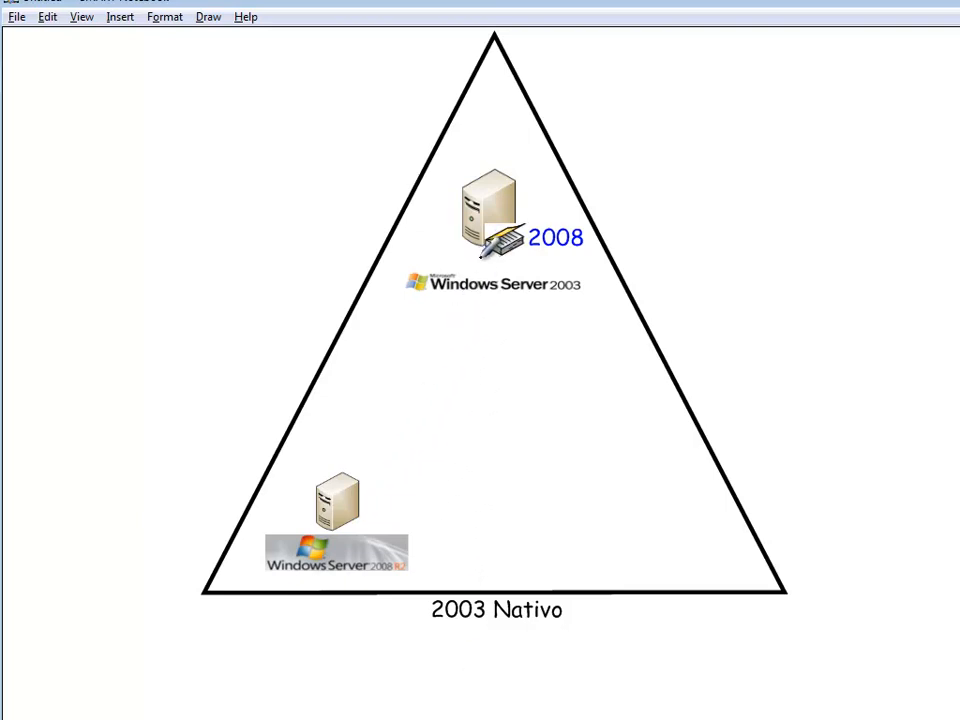
{"action": "mouse_move", "coordinate": [484, 254]}
{"action": "left_mouse_down"}
{"action": "mouse_move", "coordinate": [478, 214]}
{"action": "mouse_move", "coordinate": [524, 236]}
{"action": "mouse_move", "coordinate": [500, 258]}
{"action": "left_mouse_up"}
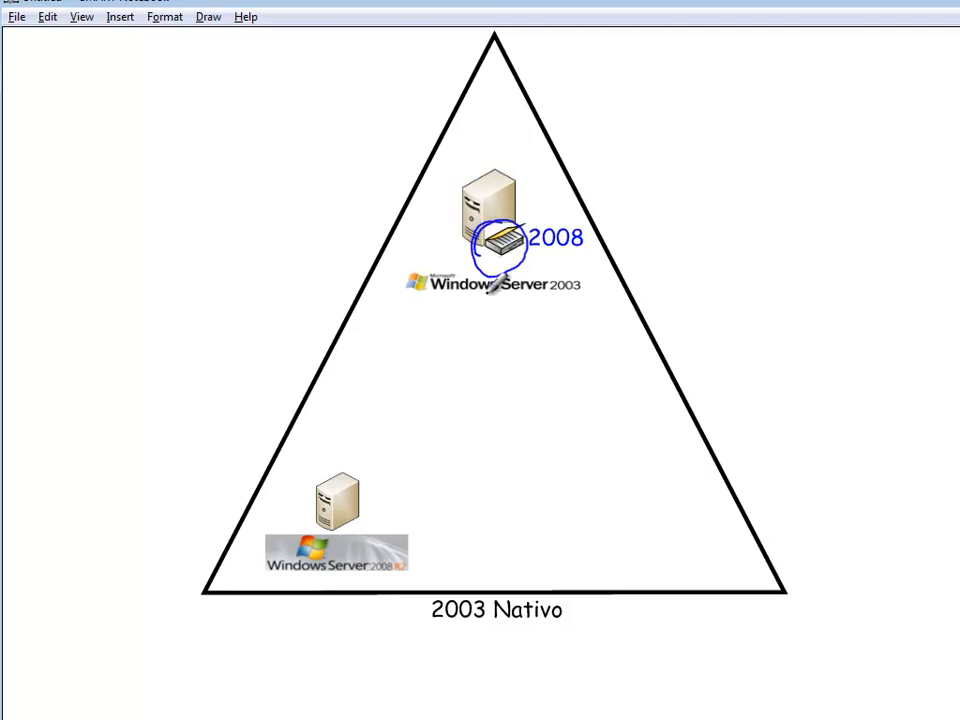
Link the circled schema icon to a ticked circle beside the Windows Server 2008 R2 server and place a second schema icon in that circle
{"action": "mouse_move", "coordinate": [482, 273]}
{"action": "left_mouse_down"}
{"action": "mouse_move", "coordinate": [383, 440]}
{"action": "mouse_move", "coordinate": [369, 492]}
{"action": "mouse_move", "coordinate": [405, 475]}
{"action": "mouse_move", "coordinate": [371, 474]}
{"action": "left_mouse_up"}
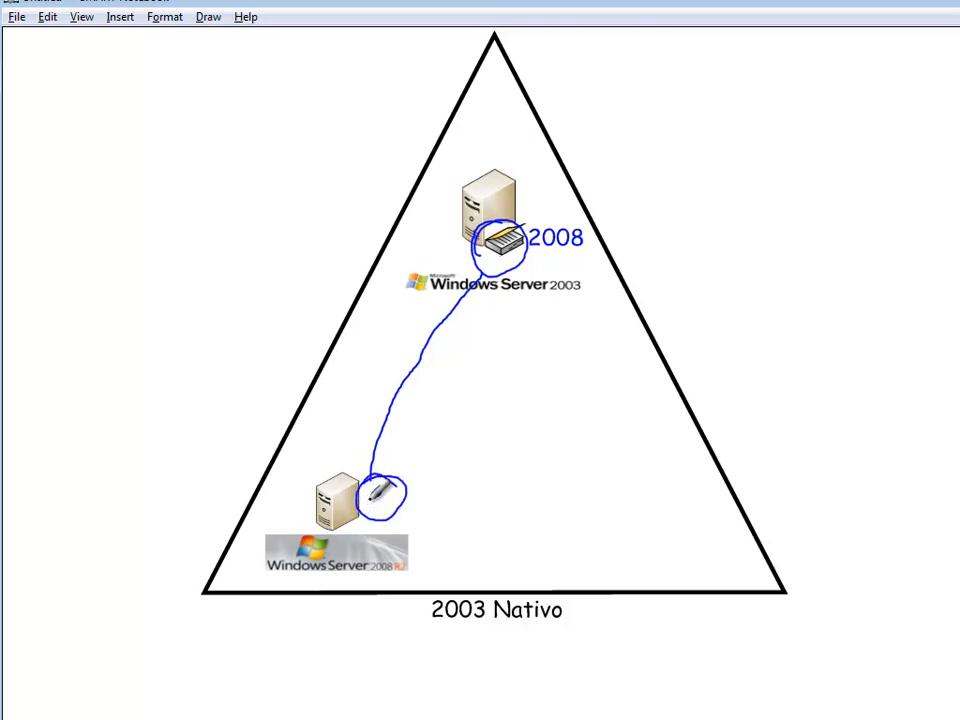
{"action": "left_click_drag", "start_coordinate": [366, 494], "coordinate": [400, 484]}
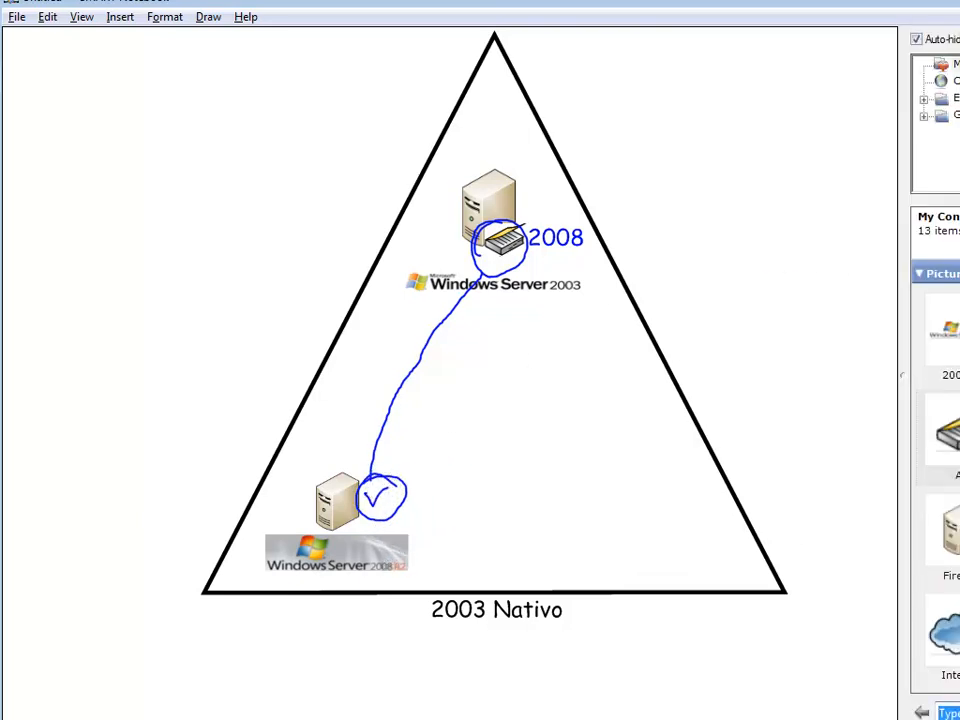
{"action": "left_click_drag", "start_coordinate": [945, 432], "coordinate": [399, 527]}
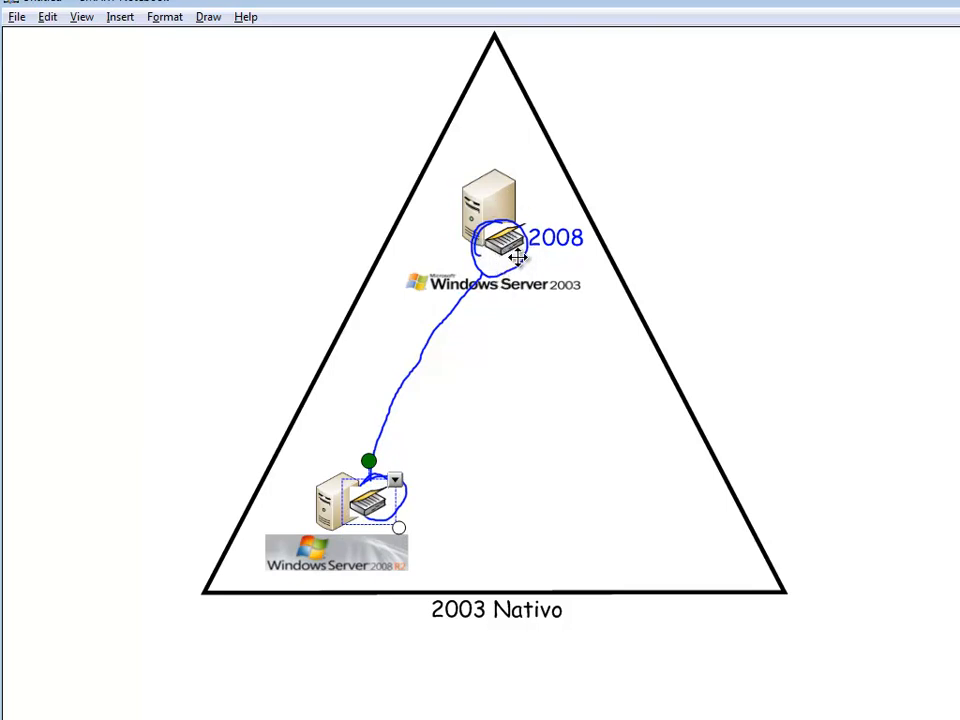
{"action": "mouse_move", "coordinate": [495, 255]}
{"action": "left_mouse_down"}
{"action": "mouse_move", "coordinate": [560, 292]}
{"action": "mouse_move", "coordinate": [508, 252]}
{"action": "left_mouse_up"}
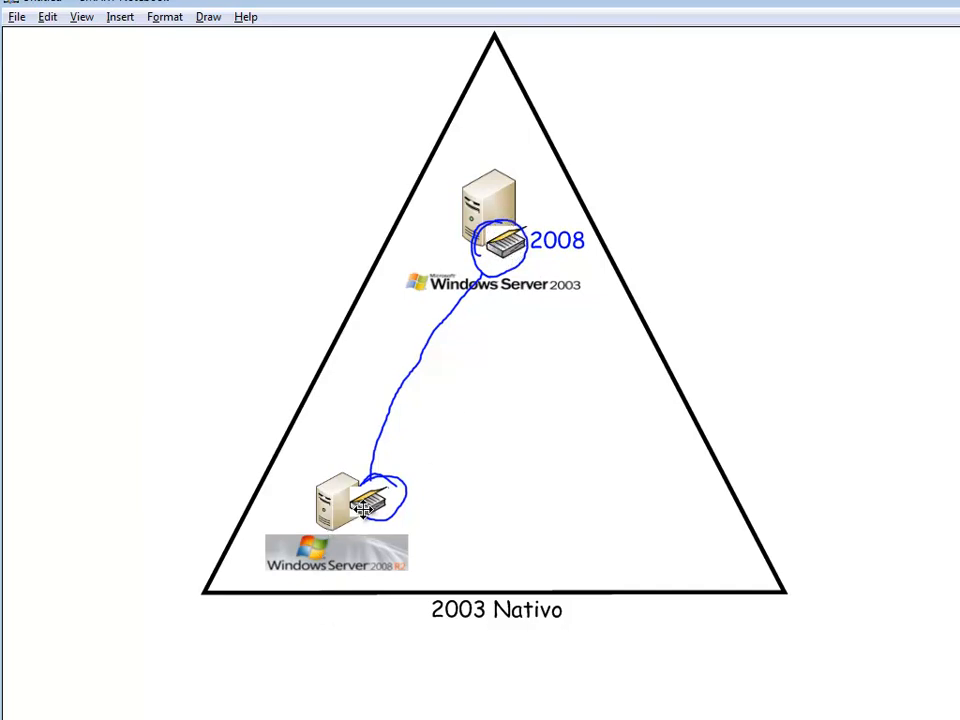
{"action": "left_click_drag", "start_coordinate": [374, 508], "coordinate": [386, 522]}
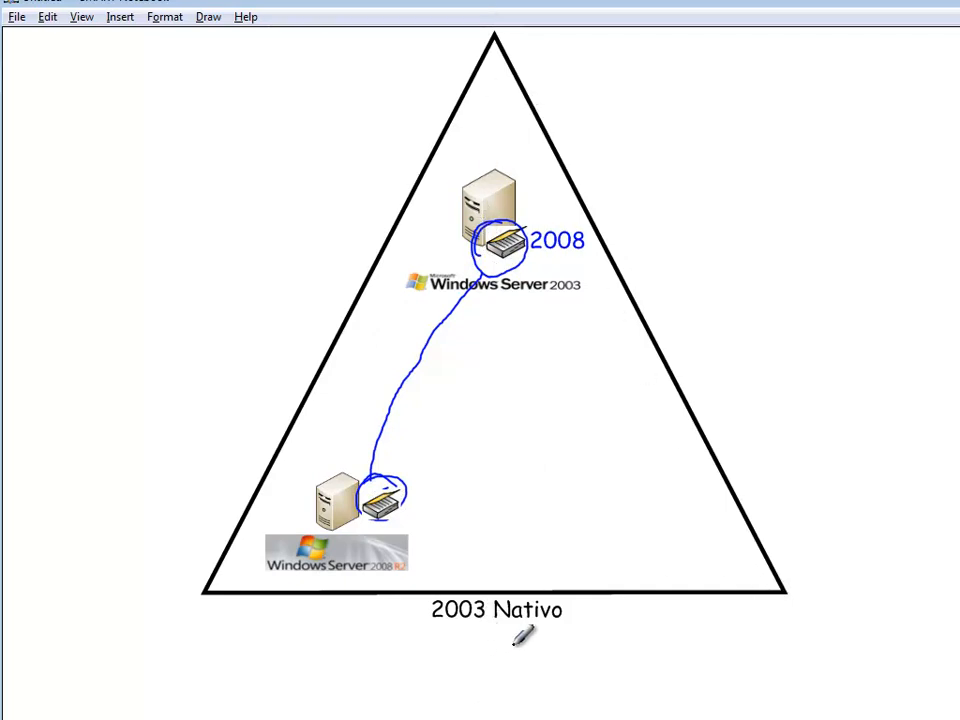
Draw a box around the 2003 Nativo label and sketch an upright rectangle as another server inside the triangle
{"action": "left_click_drag", "start_coordinate": [571, 632], "coordinate": [484, 641]}
{"action": "mouse_move", "coordinate": [411, 630]}
{"action": "left_mouse_down"}
{"action": "mouse_move", "coordinate": [455, 585]}
{"action": "mouse_move", "coordinate": [570, 585]}
{"action": "mouse_move", "coordinate": [566, 655]}
{"action": "left_mouse_up"}
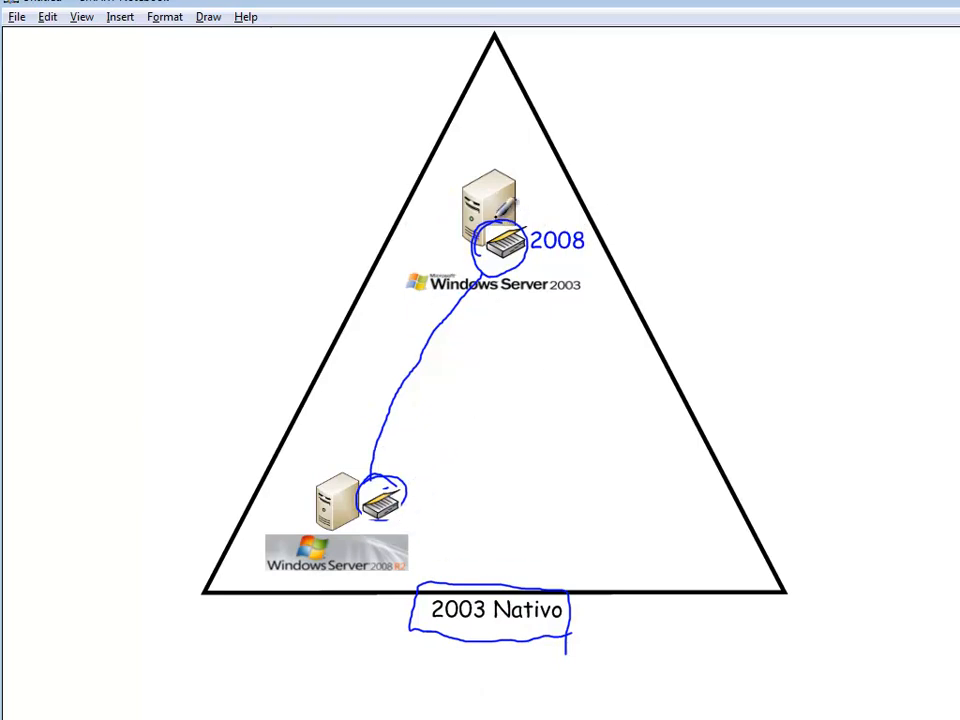
{"action": "mouse_move", "coordinate": [571, 388]}
{"action": "left_mouse_down"}
{"action": "mouse_move", "coordinate": [571, 439]}
{"action": "mouse_move", "coordinate": [620, 424]}
{"action": "mouse_move", "coordinate": [585, 362]}
{"action": "mouse_move", "coordinate": [576, 437]}
{"action": "left_mouse_up"}
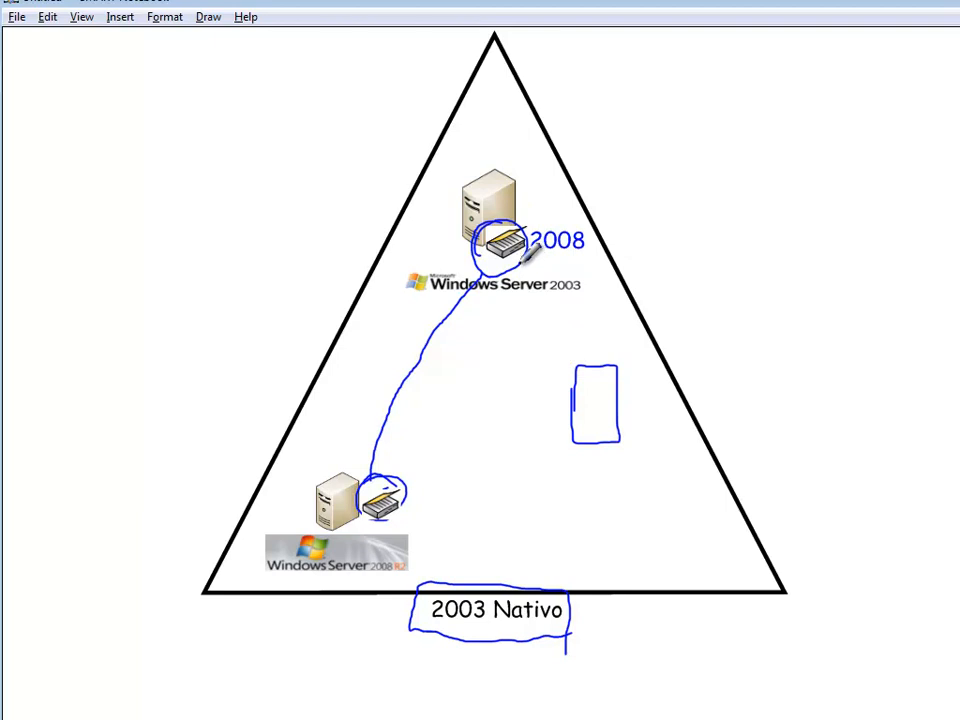
Draw a short crossed-out link from the 2008 schema icon toward the sketched rectangle and cross out the rectangle
{"action": "mouse_move", "coordinate": [523, 264]}
{"action": "left_mouse_down"}
{"action": "mouse_move", "coordinate": [558, 313]}
{"action": "mouse_move", "coordinate": [553, 282]}
{"action": "left_mouse_up"}
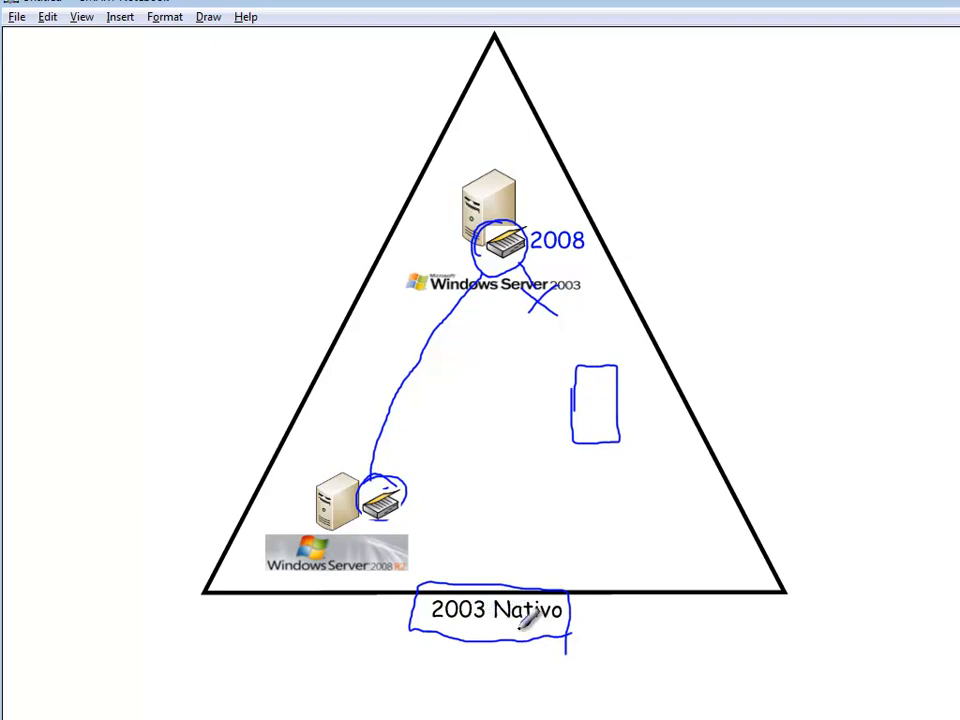
{"action": "left_click_drag", "start_coordinate": [620, 364], "coordinate": [577, 438]}
{"action": "left_click_drag", "start_coordinate": [574, 366], "coordinate": [616, 434]}
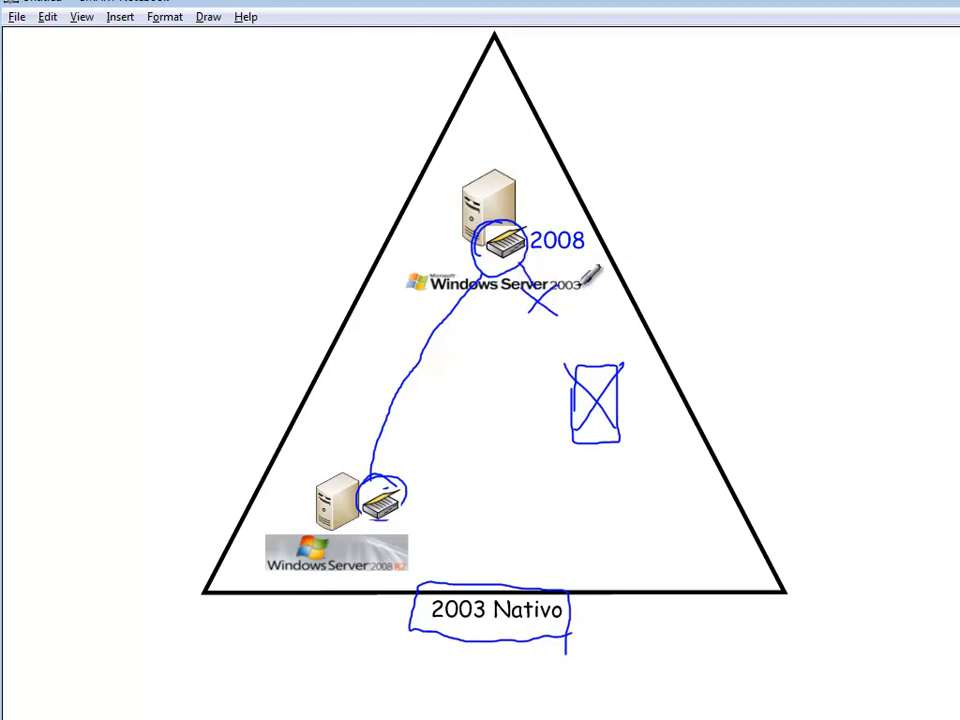
Outline and cross out the Windows Server 2003 server, and draw an arrow from the 2003 Nativo box up into the triangle
{"action": "mouse_move", "coordinate": [580, 275]}
{"action": "left_mouse_down"}
{"action": "mouse_move", "coordinate": [582, 298]}
{"action": "mouse_move", "coordinate": [551, 182]}
{"action": "mouse_move", "coordinate": [587, 279]}
{"action": "left_mouse_up"}
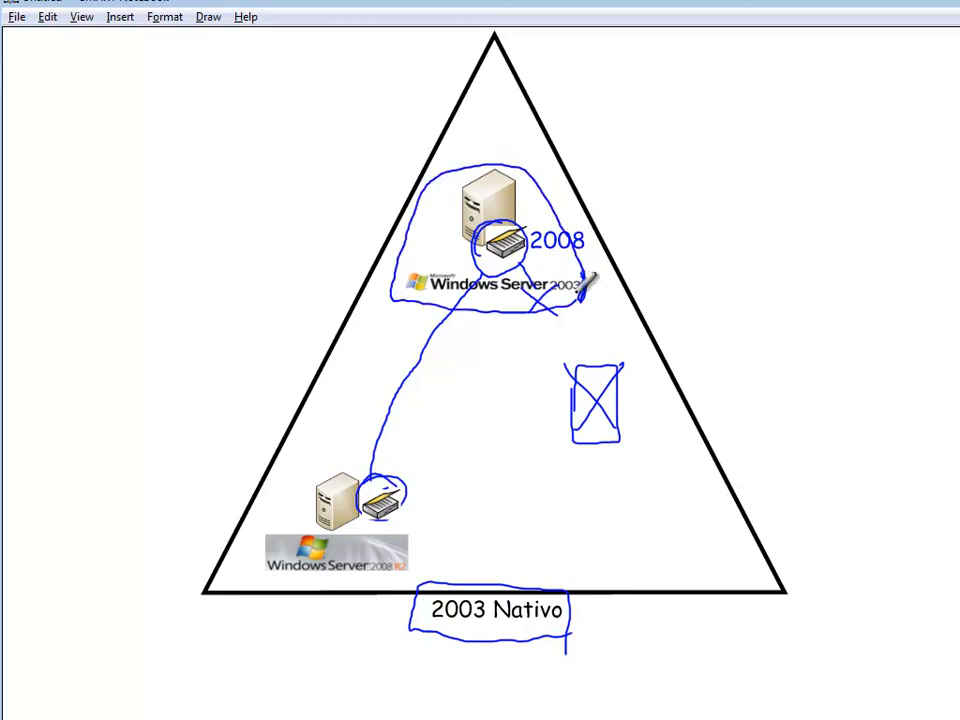
{"action": "left_click_drag", "start_coordinate": [435, 188], "coordinate": [545, 313]}
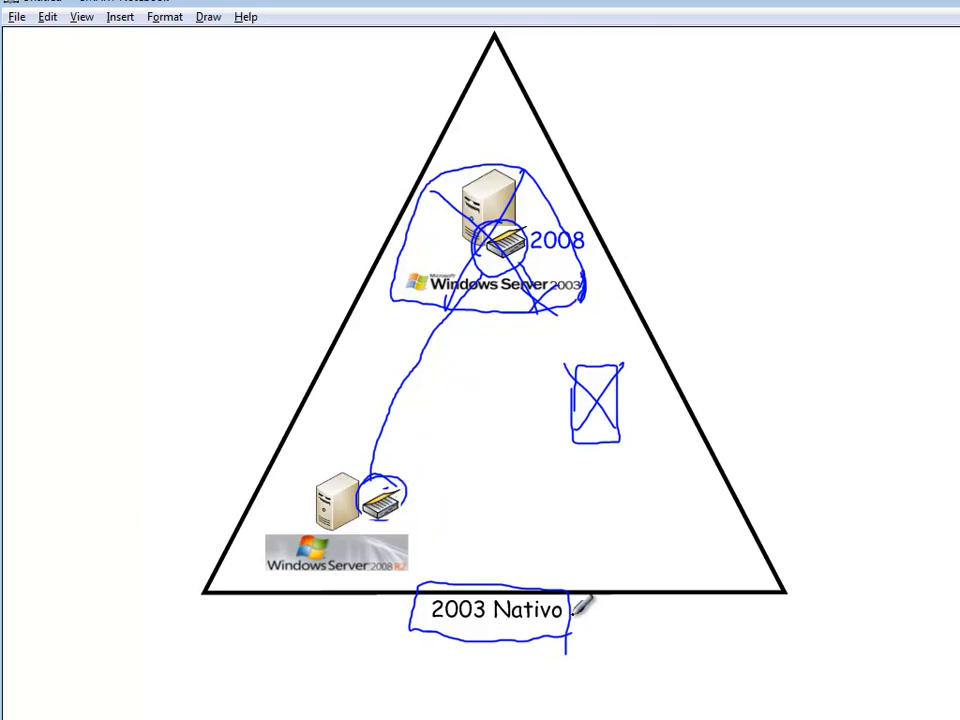
{"action": "mouse_move", "coordinate": [568, 605]}
{"action": "left_mouse_down"}
{"action": "mouse_move", "coordinate": [594, 603]}
{"action": "mouse_move", "coordinate": [598, 553]}
{"action": "mouse_move", "coordinate": [601, 561]}
{"action": "left_mouse_up"}
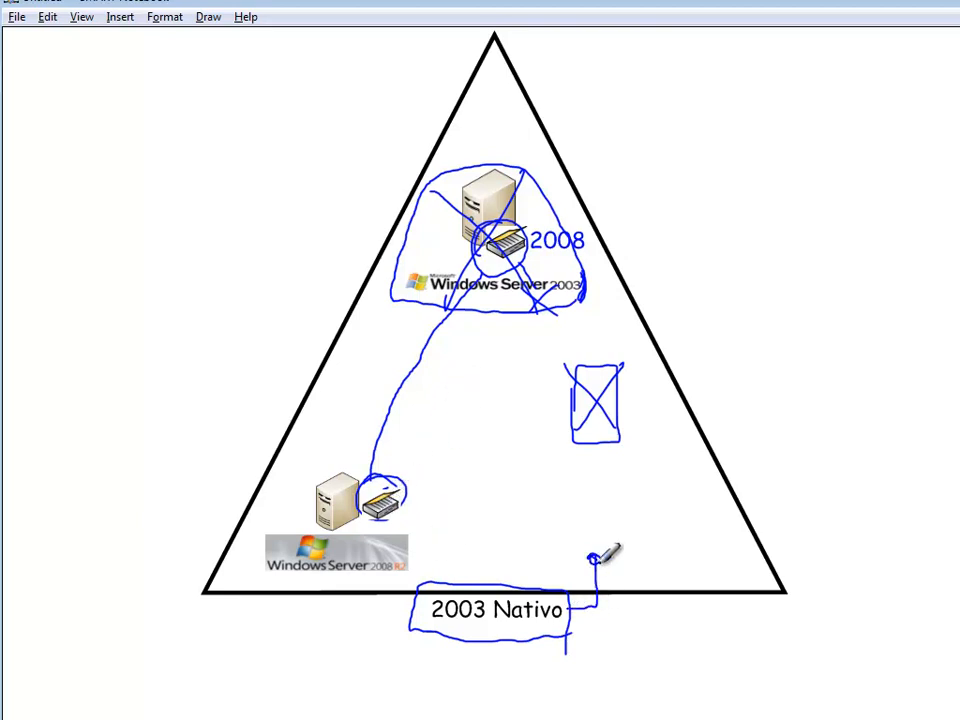